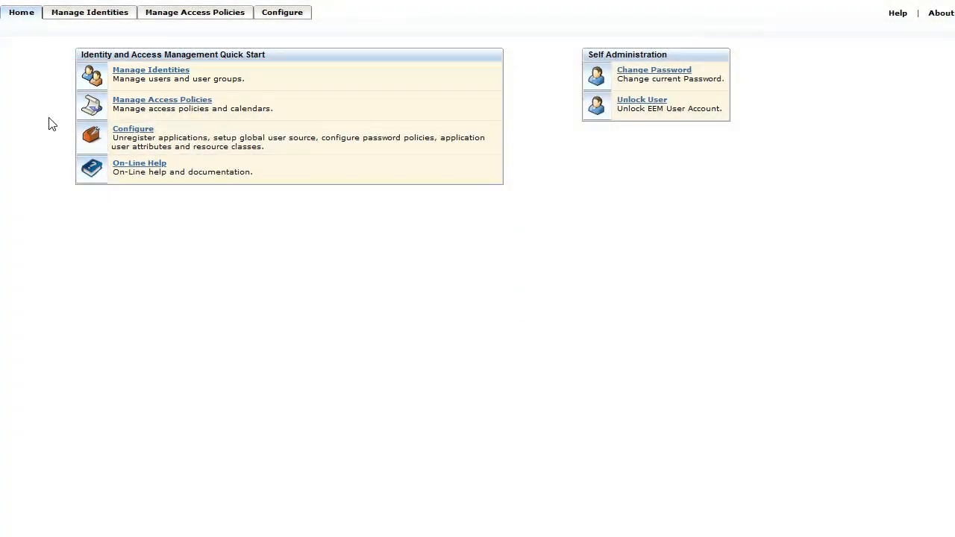
# Search all global users, open the first user's record, and examine the application and extended group memberships
pyautogui.click(144, 72)
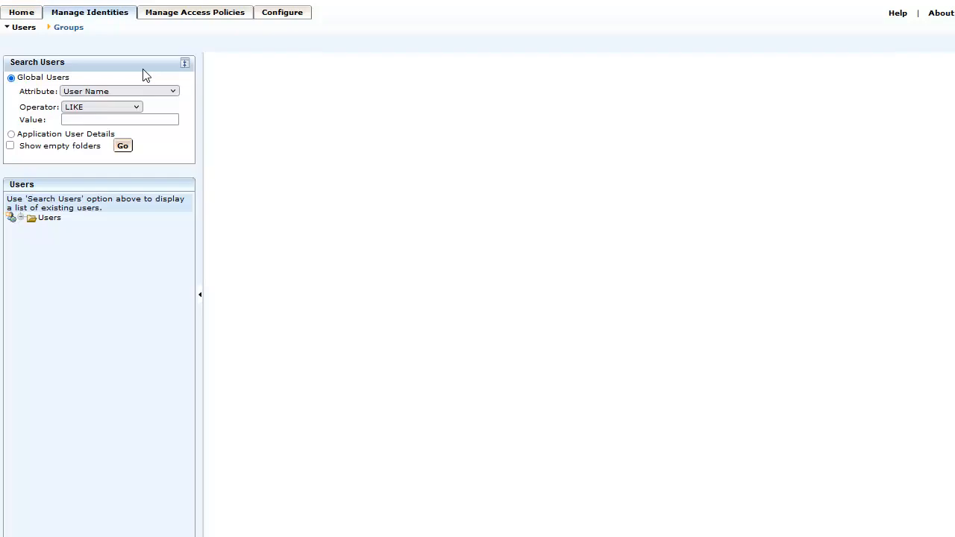
pyautogui.click(123, 146)
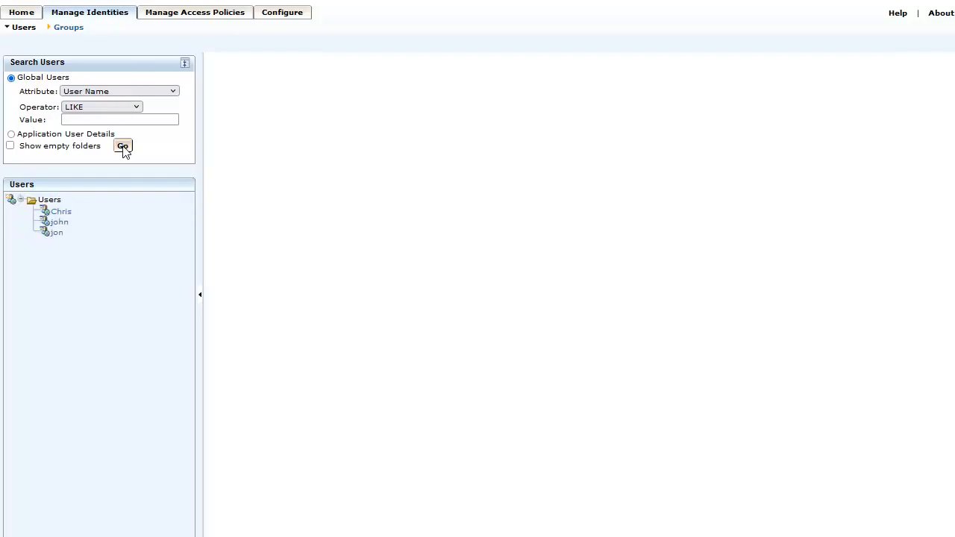
pyautogui.click(61, 212)
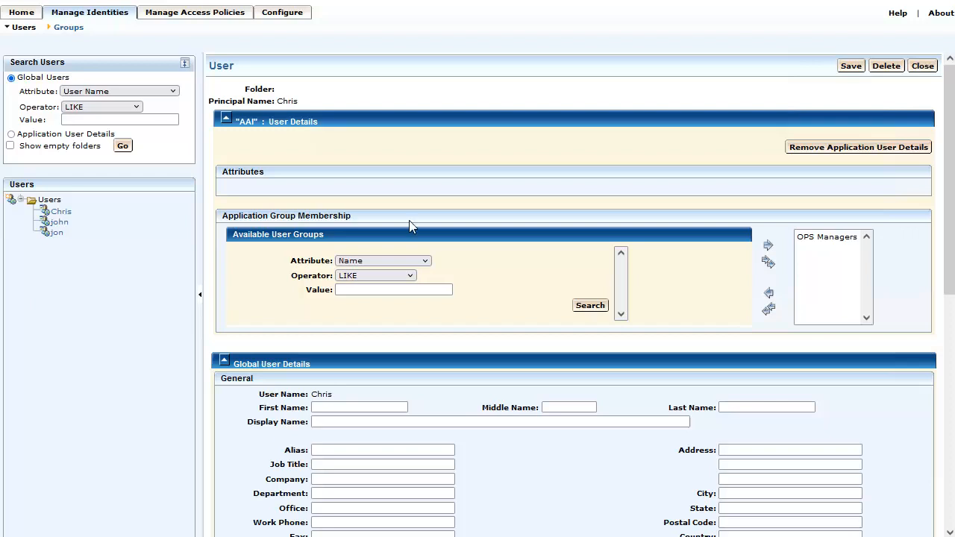
pyautogui.click(947, 440)
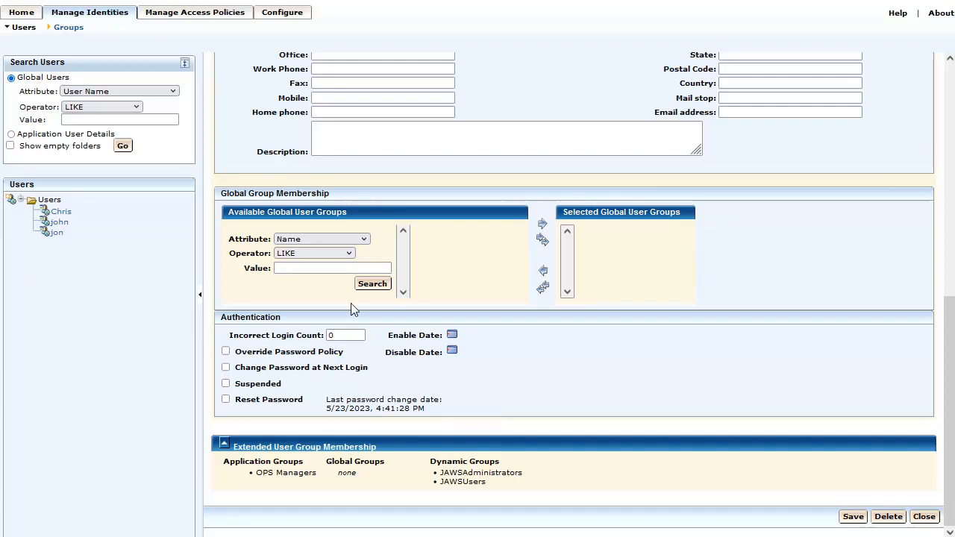
# Disable the Simple Business Area policy in the Jobstream access policies and save it
pyautogui.click(206, 13)
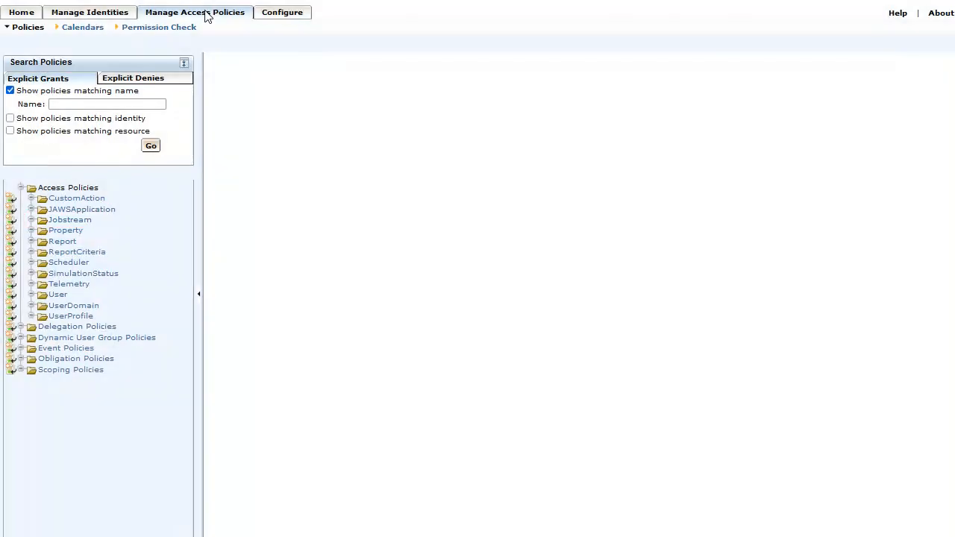
pyautogui.click(71, 220)
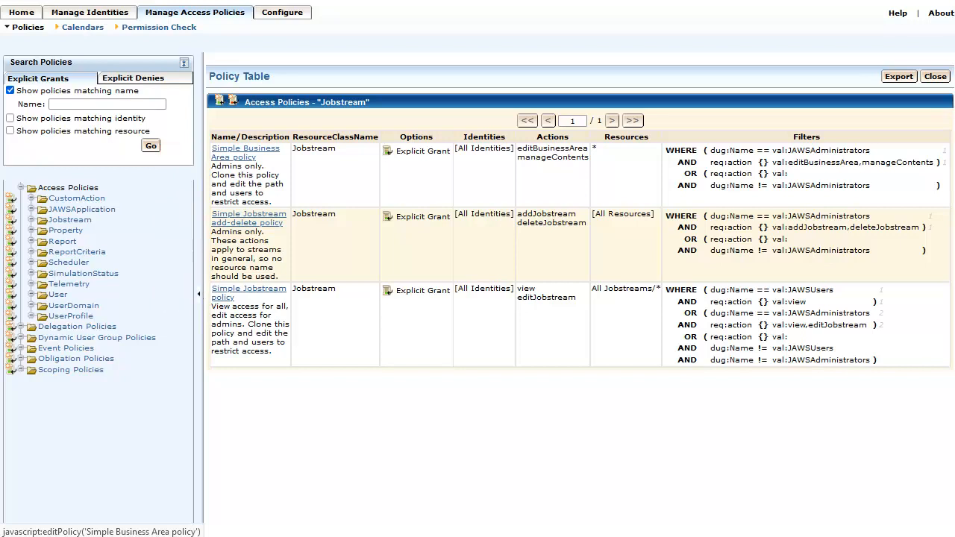
pyautogui.click(238, 153)
pyautogui.click(623, 133)
pyautogui.click(806, 66)
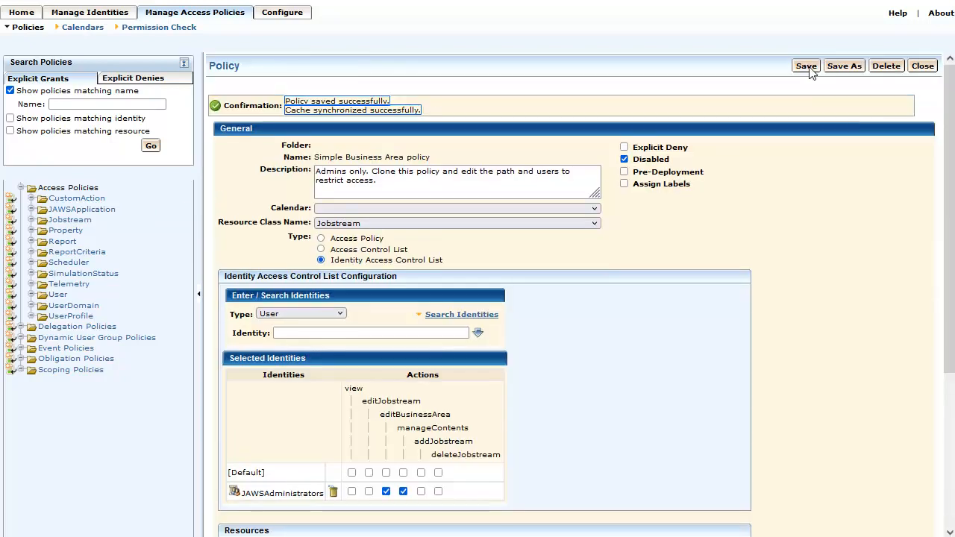
# Disable the Simple Jobstream policy in the Jobstream access policies and save it
pyautogui.click(70, 221)
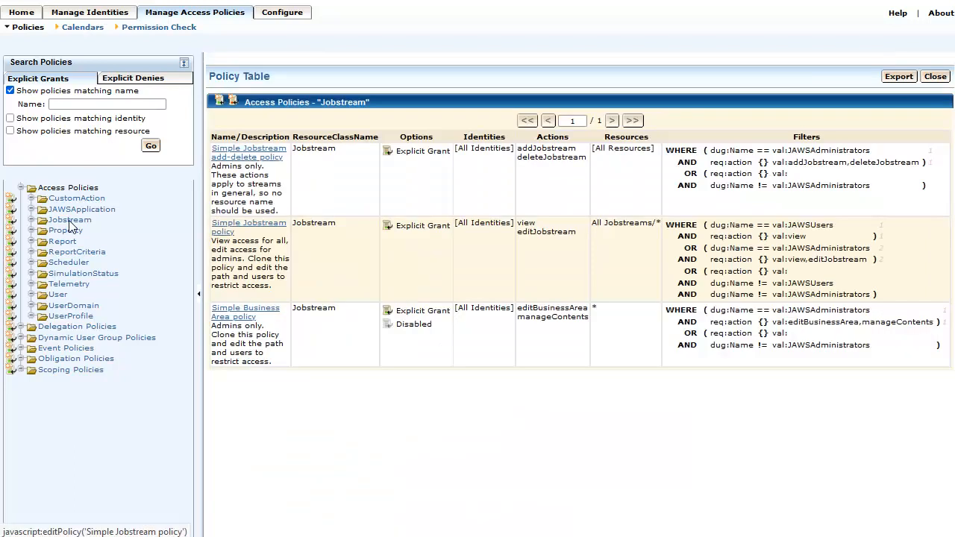
pyautogui.click(252, 224)
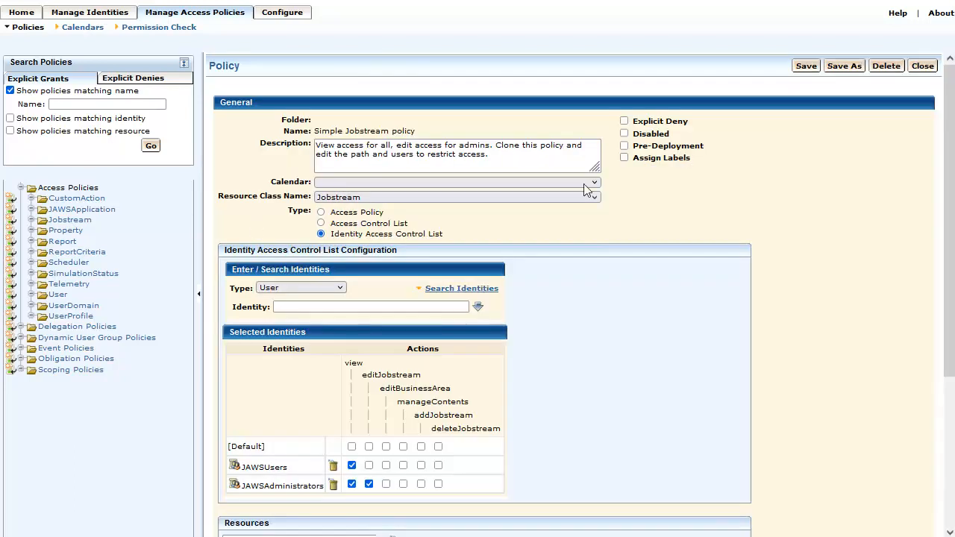
pyautogui.click(624, 134)
pyautogui.click(806, 66)
# Disable the Simple Jobstream add-delete policy in the Jobstream access policies and save it
pyautogui.click(70, 221)
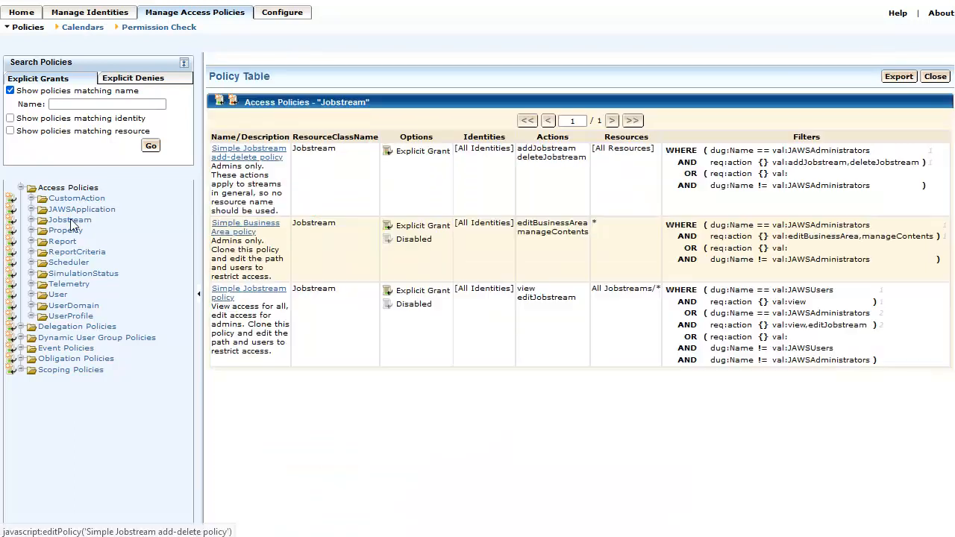
pyautogui.click(260, 157)
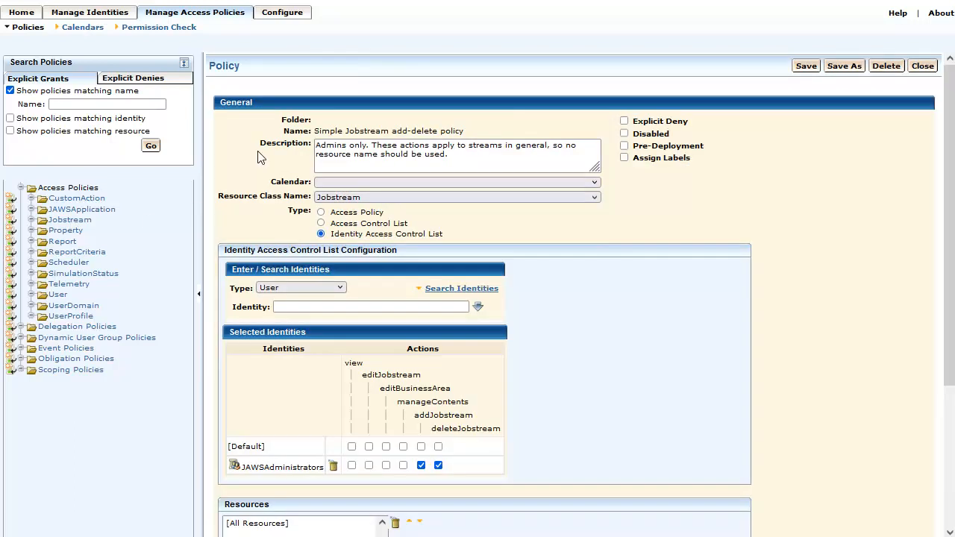
pyautogui.click(624, 134)
pyautogui.click(806, 65)
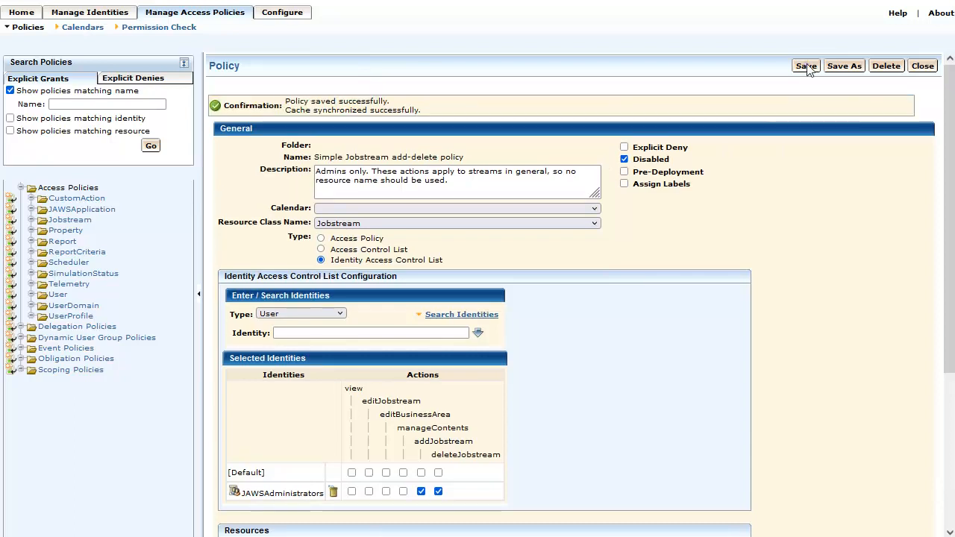
# Save a copy of the Simple Jobstream policy under the name "OPS Managers: Objects"
pyautogui.click(69, 220)
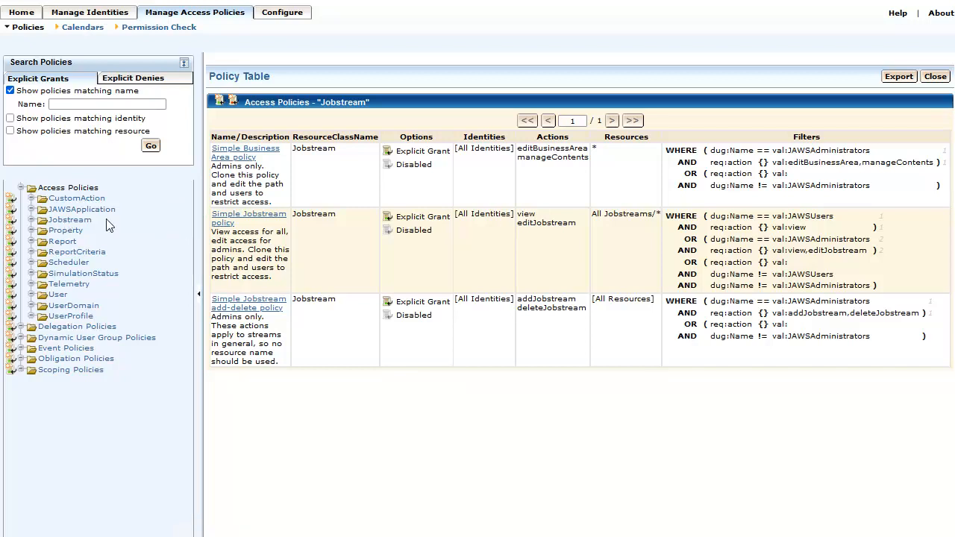
pyautogui.click(263, 215)
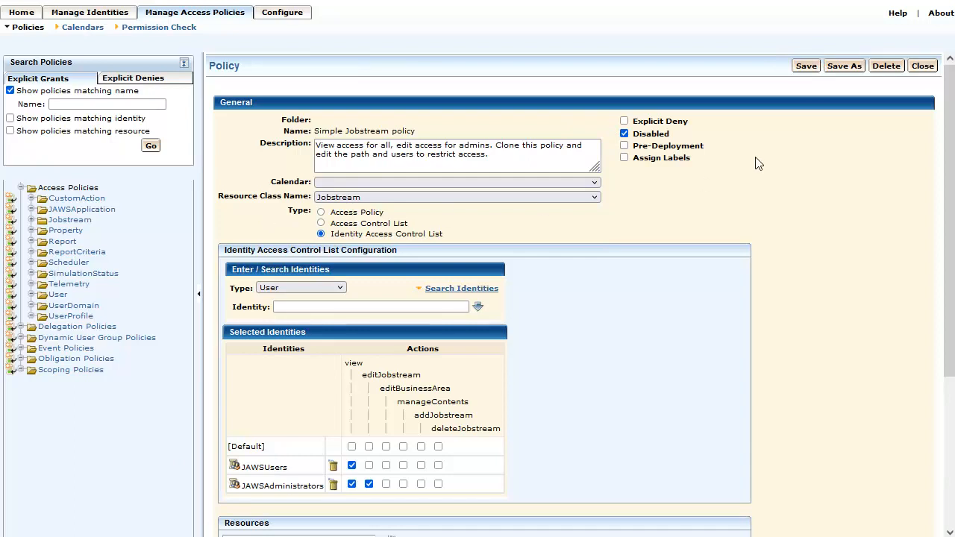
pyautogui.click(844, 66)
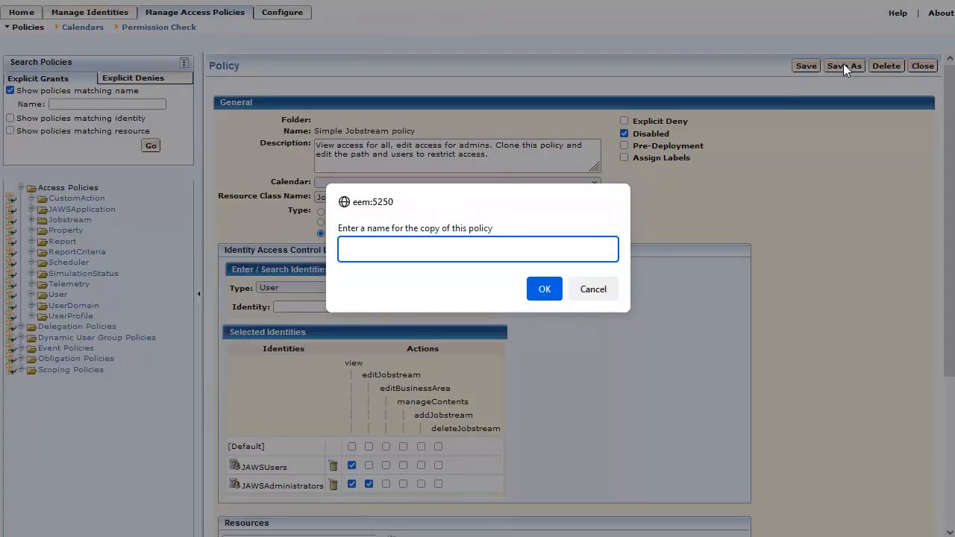
pyautogui.write('OPS Managers: Objects')
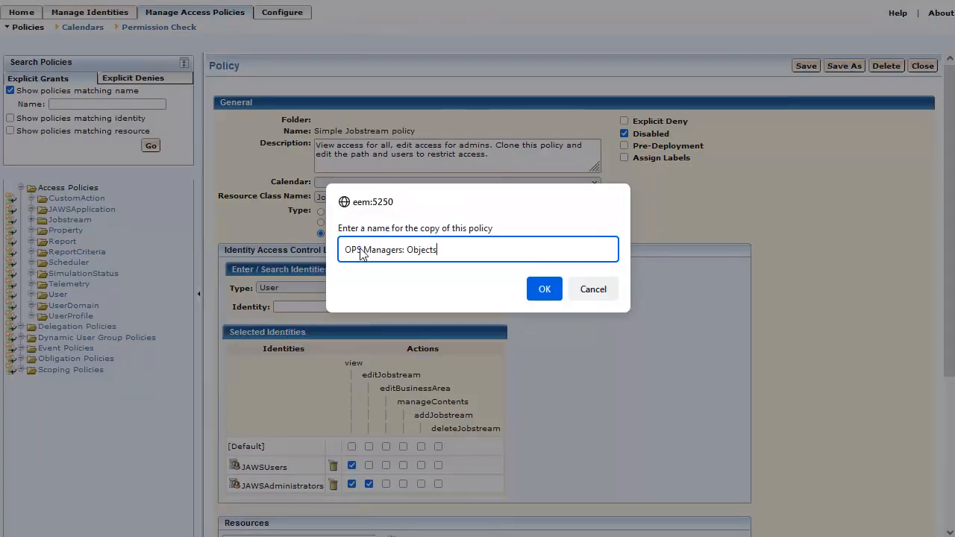
pyautogui.click(549, 291)
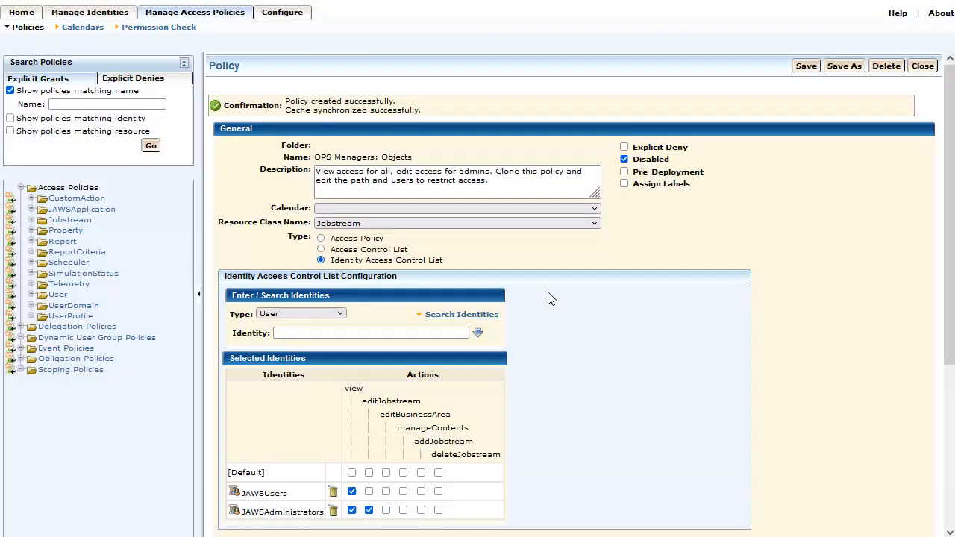
# Enable the copied policy and replace its description with "Access to specific Jobstream objects for OPS managers"
pyautogui.click(625, 160)
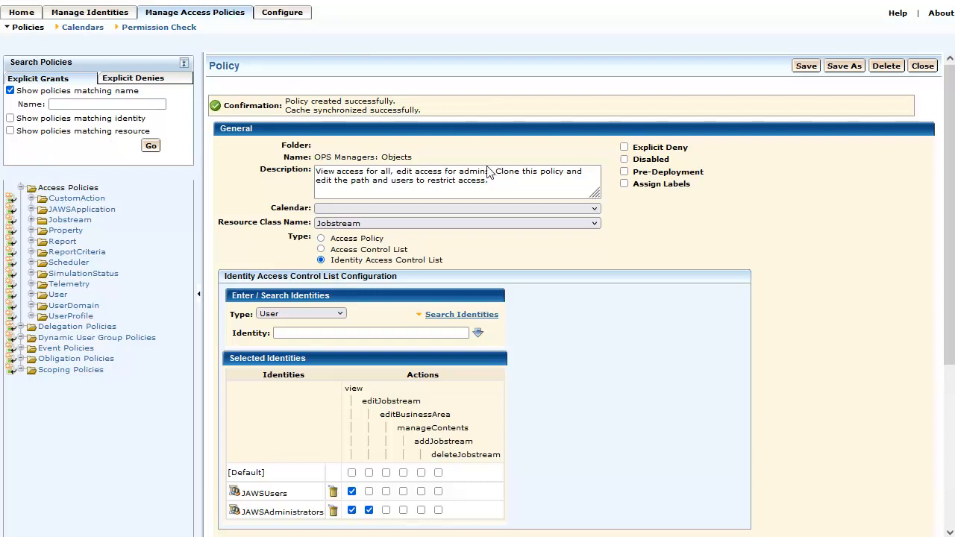
pyautogui.click(465, 185)
pyautogui.hotkey('ctrl', 'a')
pyautogui.press('BackSpace')
pyautogui.write('Access to specific Jobstream objects for OPS managers')
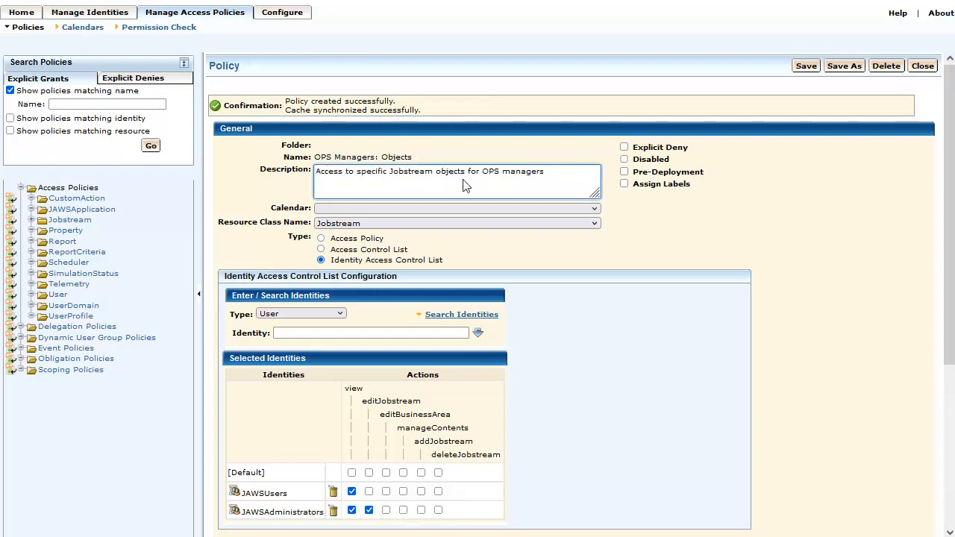
pyautogui.click(334, 223)
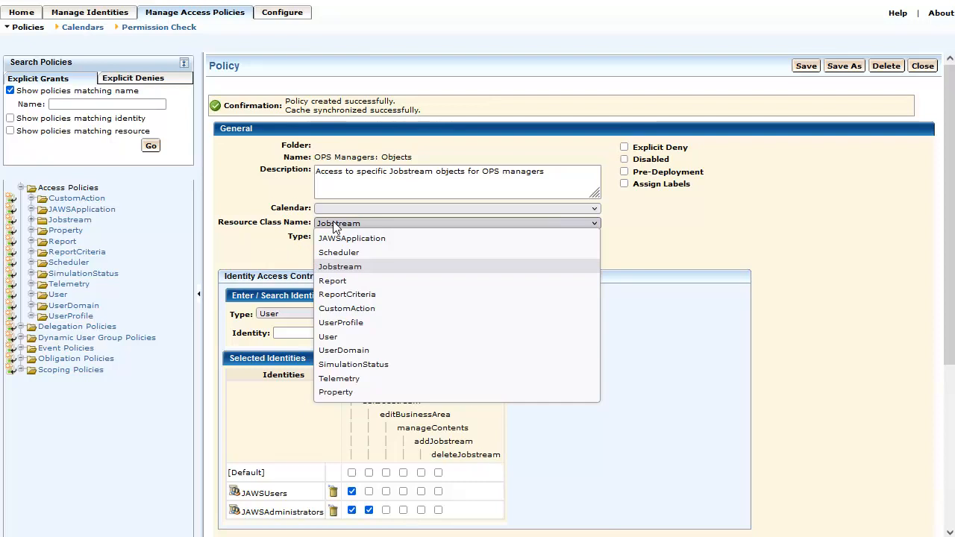
pyautogui.click(611, 223)
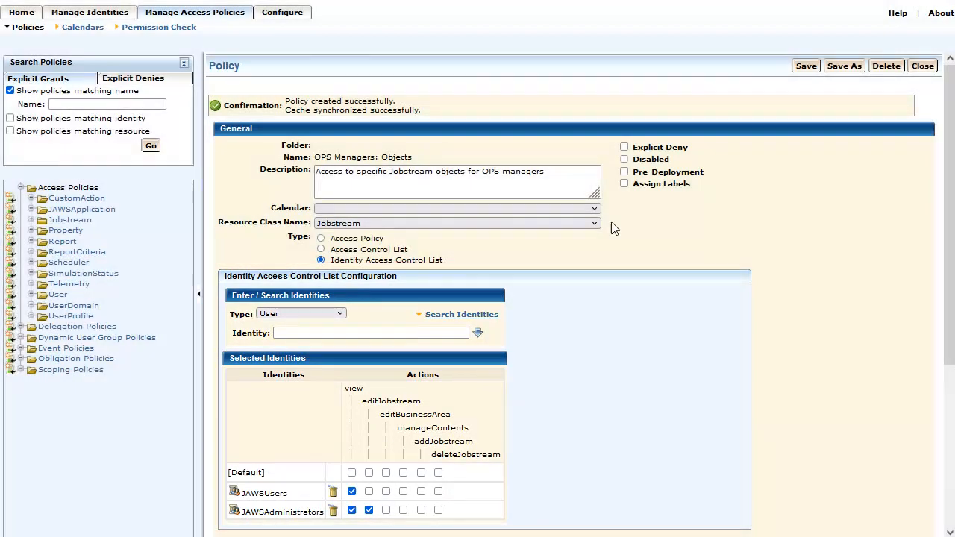
# Search the application groups and add OPS Managers to the policy's selected identities
pyautogui.click(309, 314)
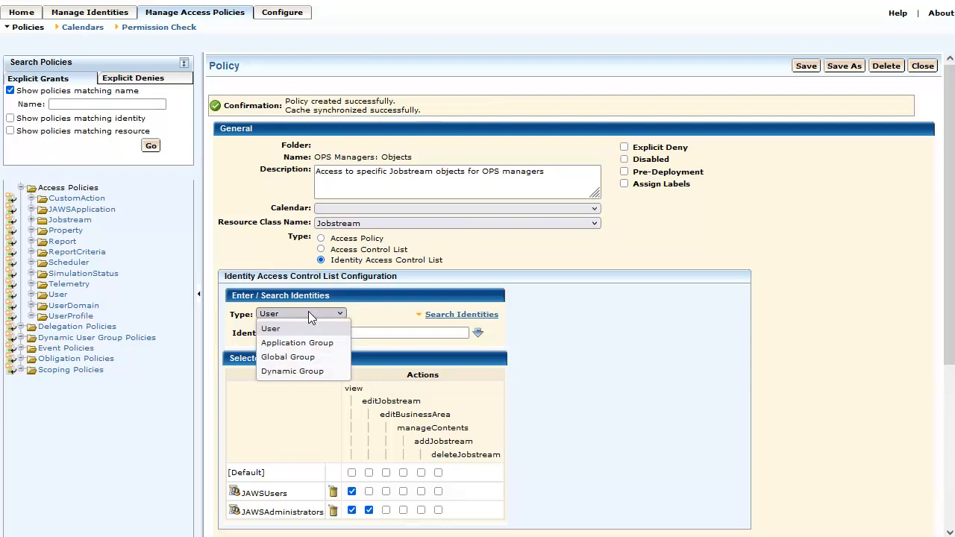
pyautogui.click(308, 343)
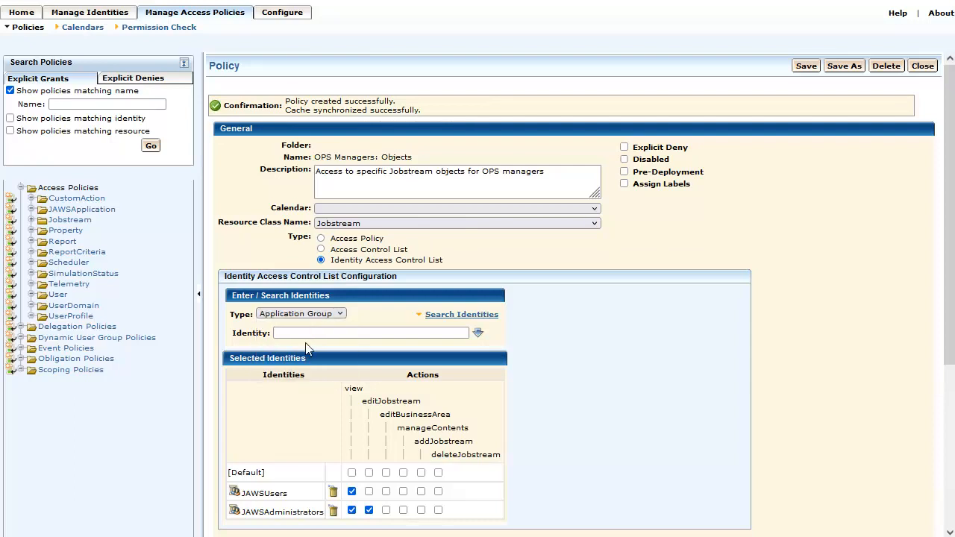
pyautogui.click(445, 317)
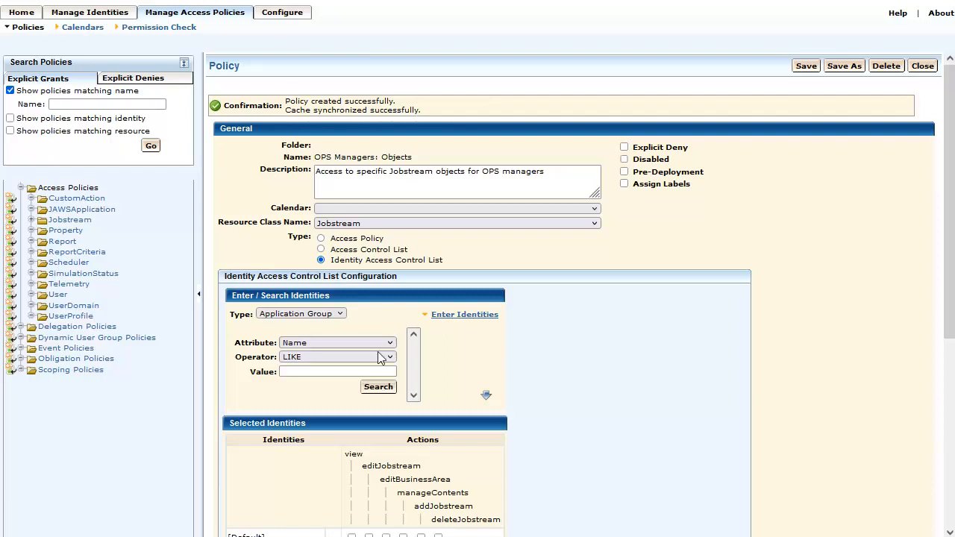
pyautogui.click(377, 387)
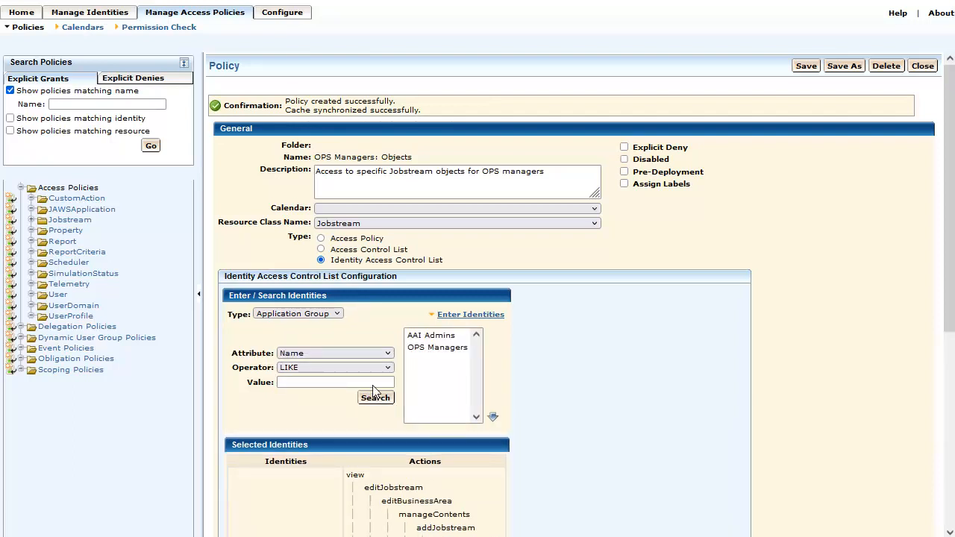
pyautogui.click(419, 348)
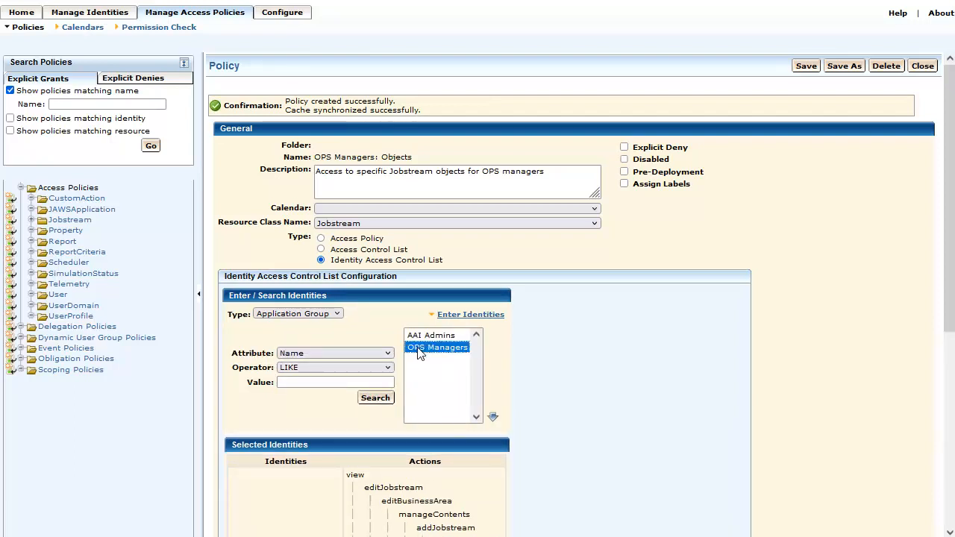
pyautogui.click(493, 418)
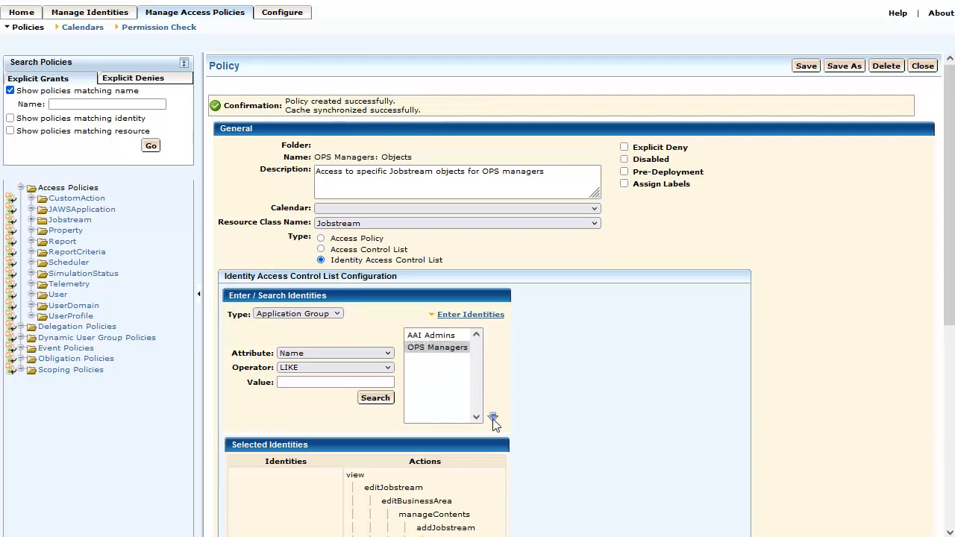
# Remove JAWSUsers and JAWSAdministrators from the policy's selected identities
pyautogui.click(948, 472)
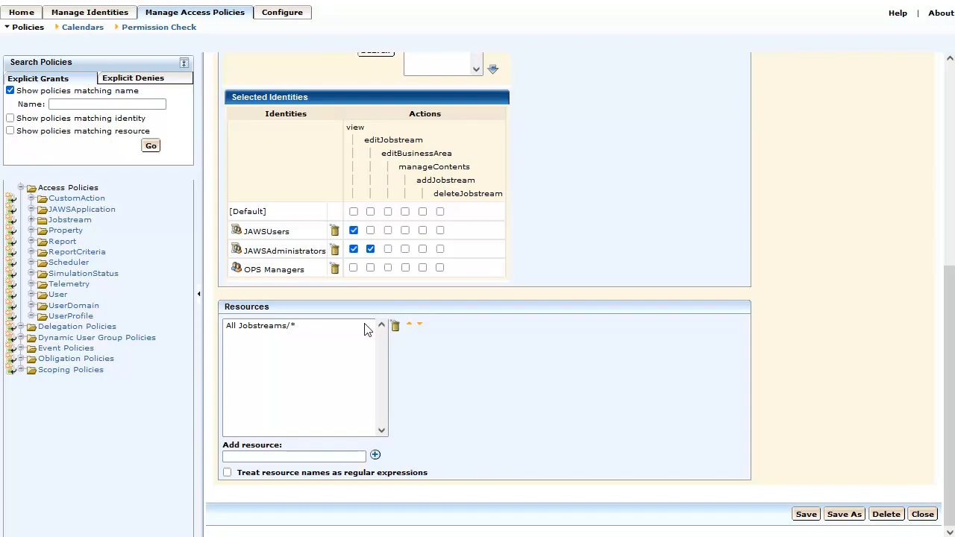
pyautogui.click(335, 230)
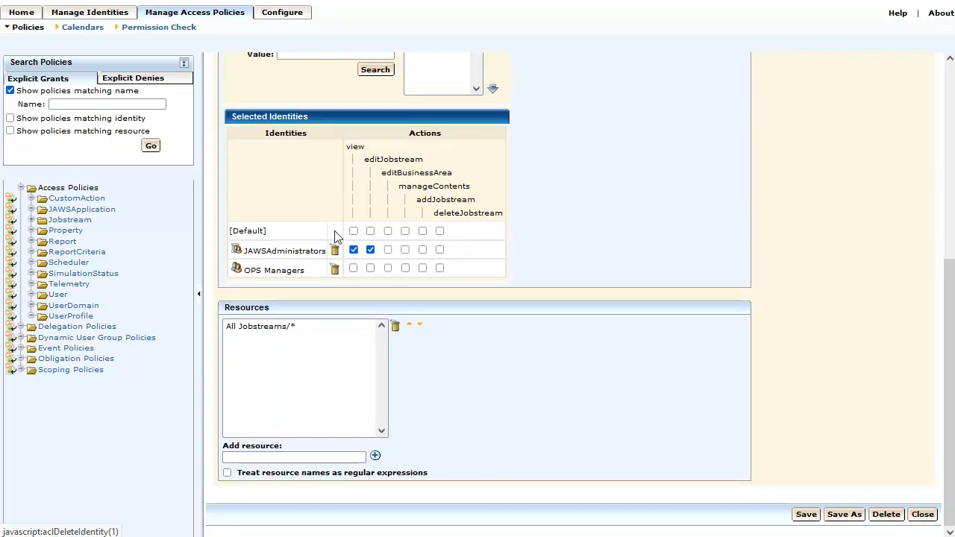
pyautogui.click(335, 251)
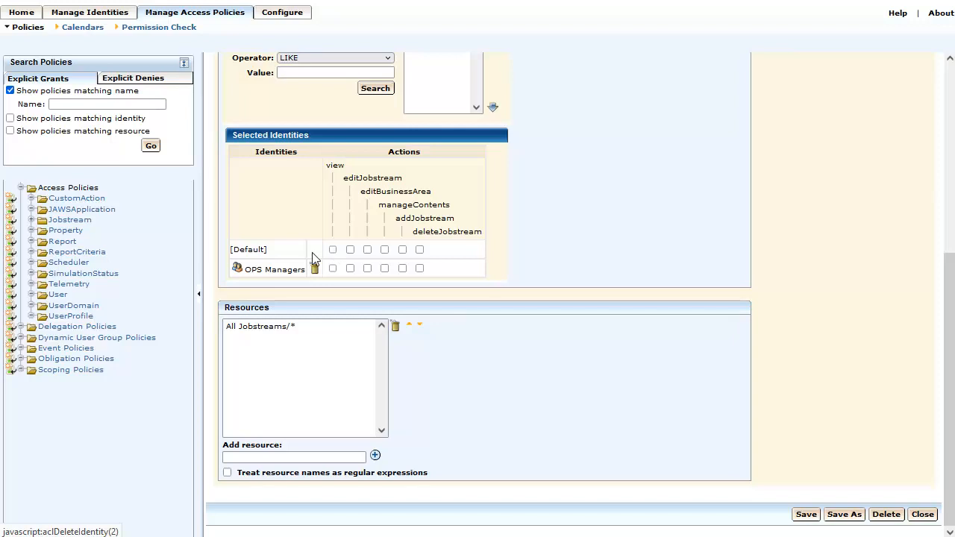
# Replace the resource All Jobstreams/* with OPS/* and have resource names treated as regular expressions
pyautogui.click(234, 461)
pyautogui.write('OPS/*')
pyautogui.click(375, 455)
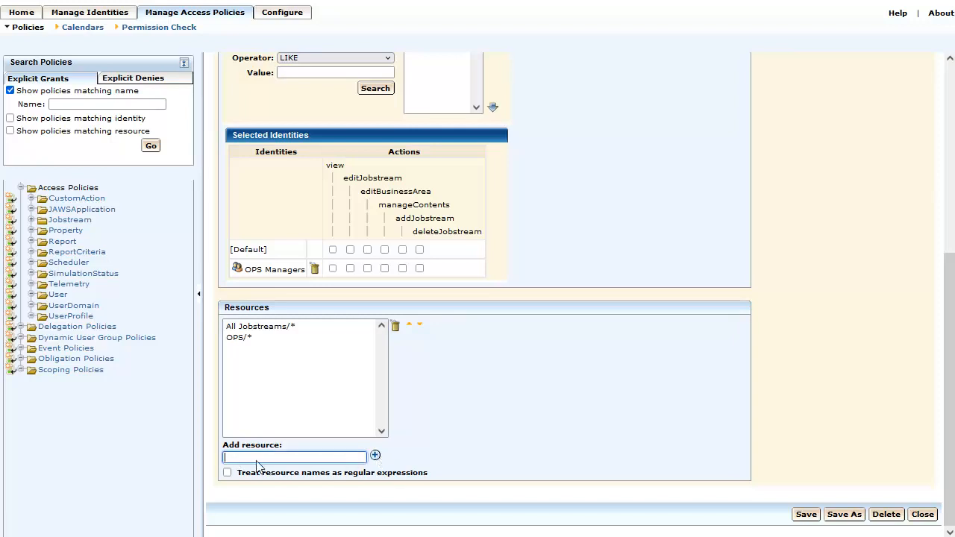
pyautogui.click(227, 472)
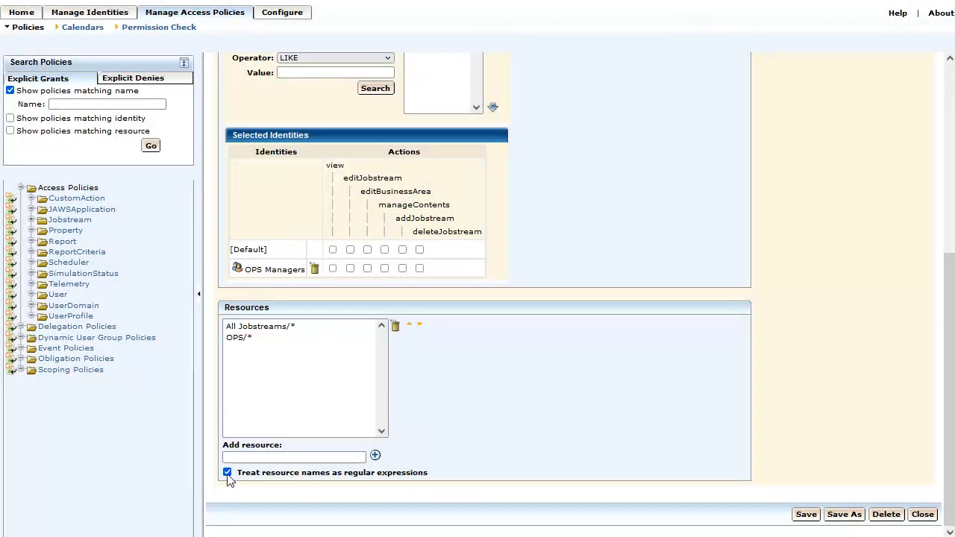
pyautogui.click(270, 329)
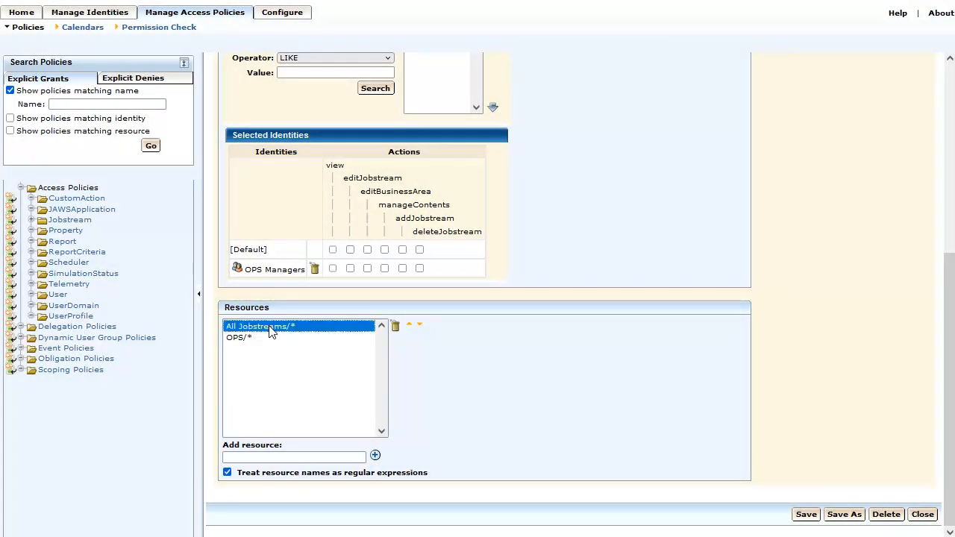
pyautogui.click(395, 326)
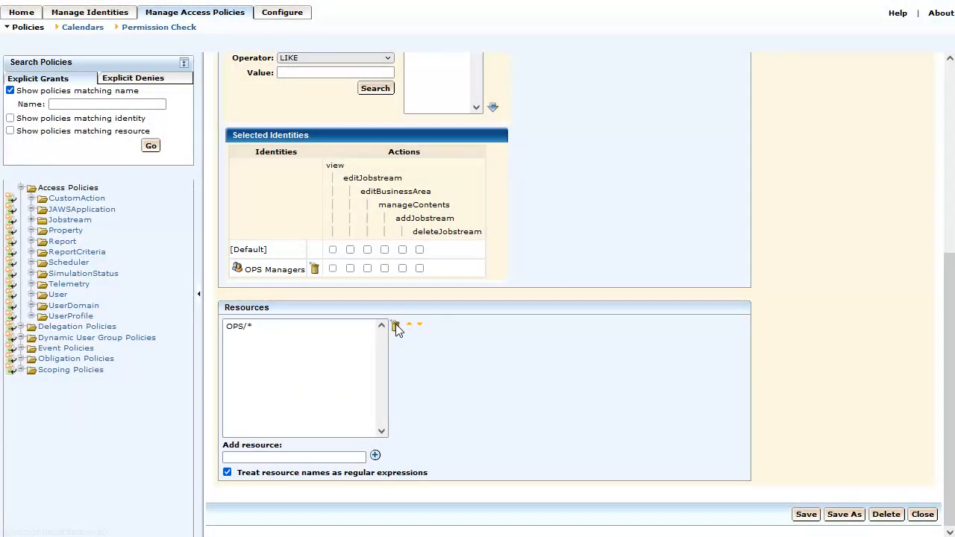
# Grant OPS Managers the view, editJobstream, editBusinessArea, manageContents and addJobstream actions, and save the policy
pyautogui.click(333, 269)
pyautogui.click(351, 269)
pyautogui.click(366, 269)
pyautogui.click(384, 269)
pyautogui.click(403, 270)
pyautogui.click(806, 514)
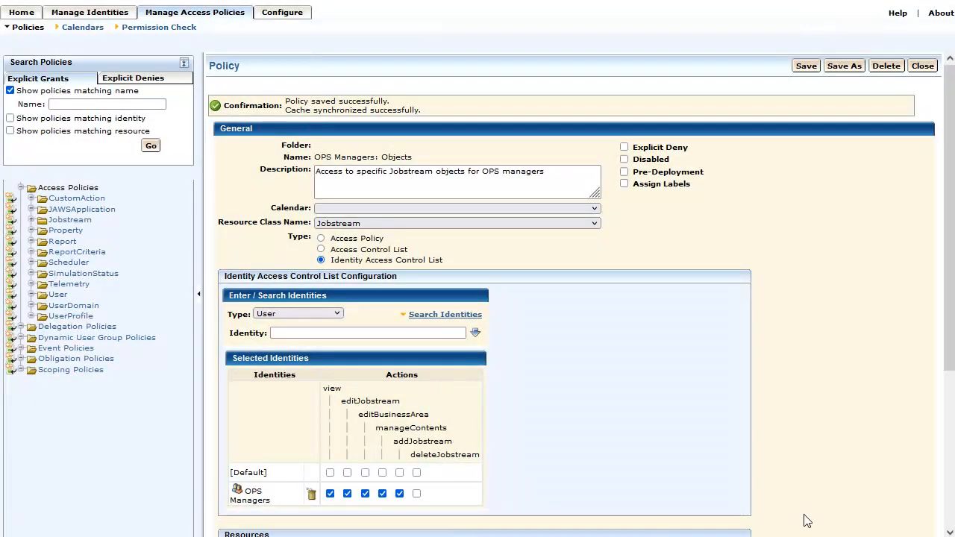
# Run a permission check of the Jobstream view action on OPS/Inventory for the OPS manager's user identity
pyautogui.click(160, 27)
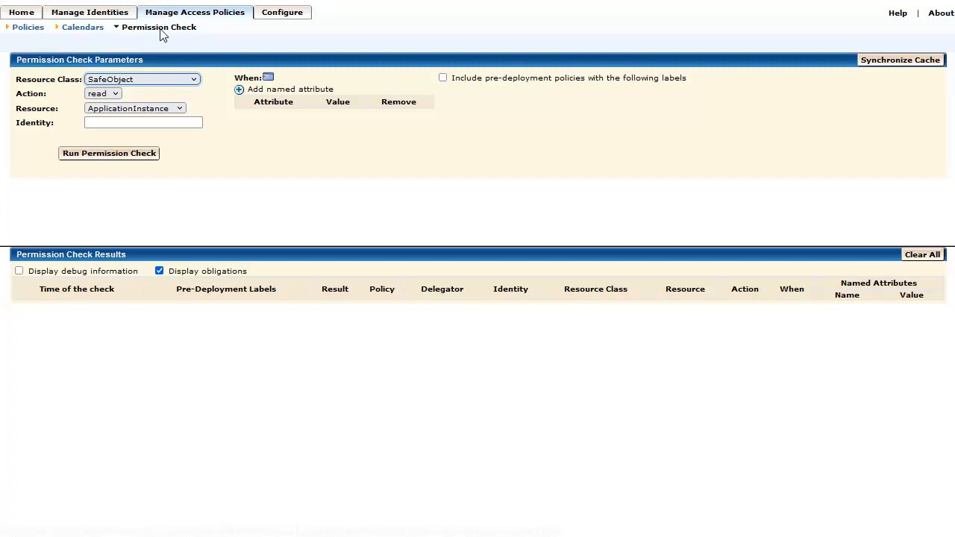
pyautogui.click(133, 78)
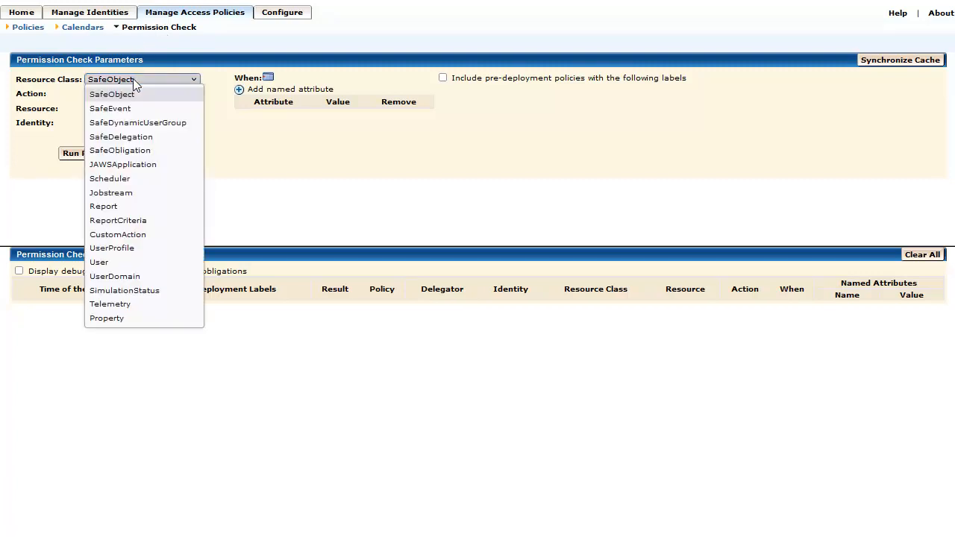
pyautogui.click(144, 194)
pyautogui.click(97, 110)
pyautogui.write('OPS/Inventory')
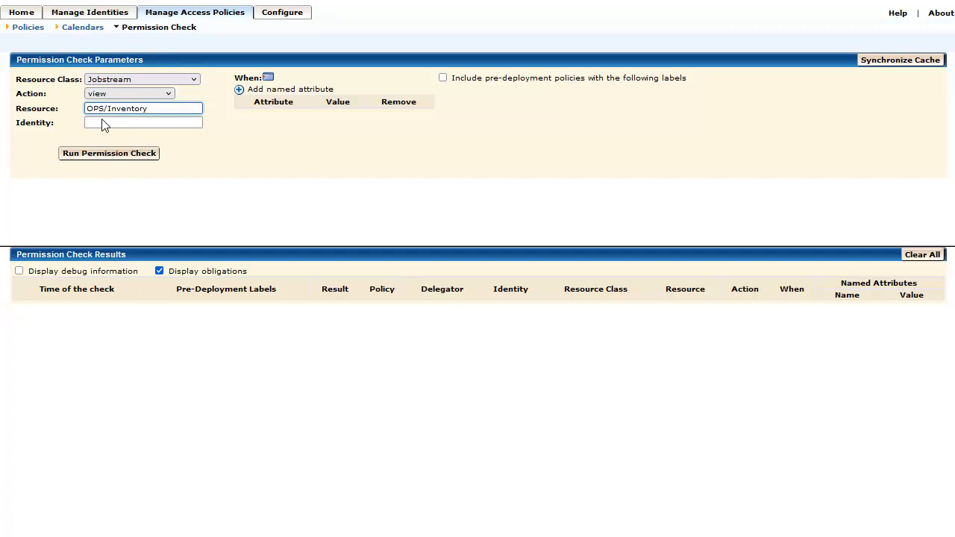
pyautogui.click(103, 124)
pyautogui.write('Chris')
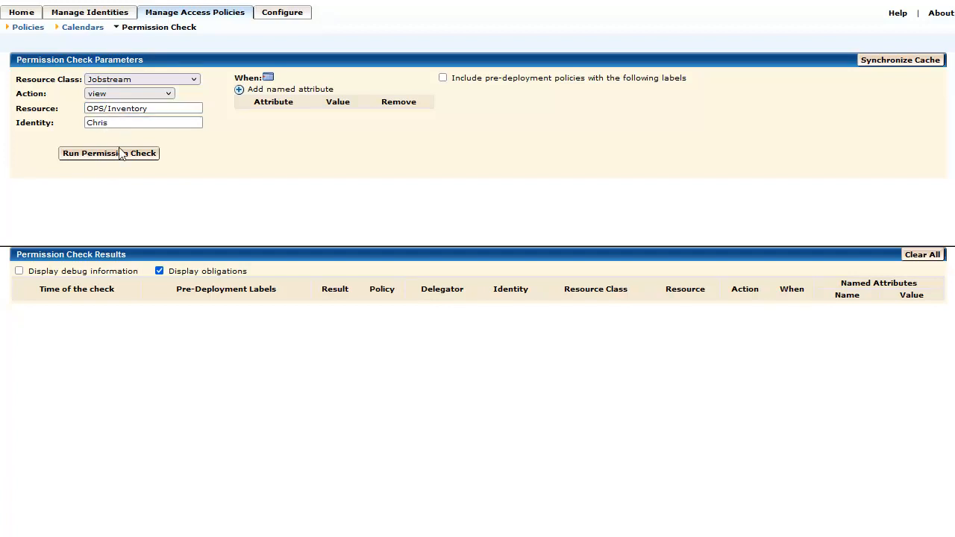
pyautogui.click(122, 155)
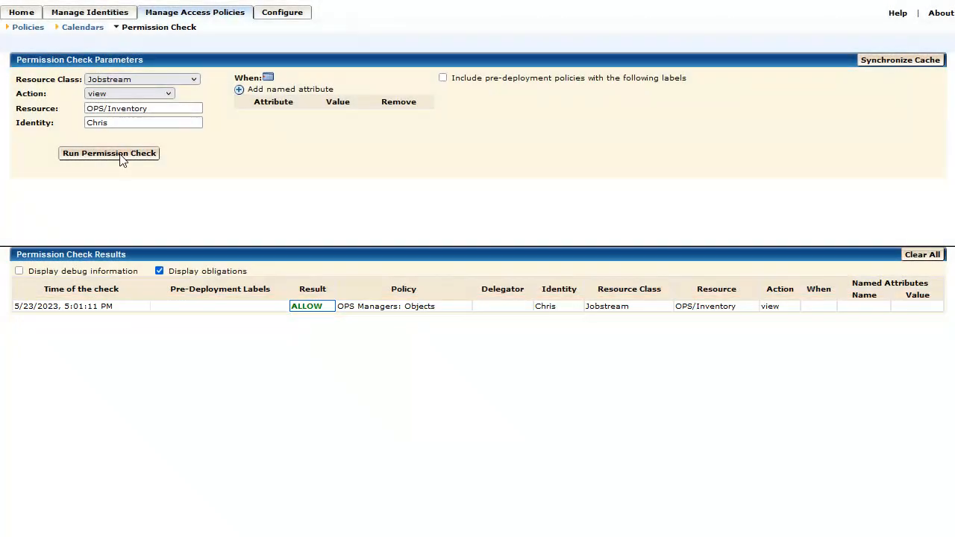
# Run the permission check again for the deleteJobstream action on the same resource and identity
pyautogui.click(126, 94)
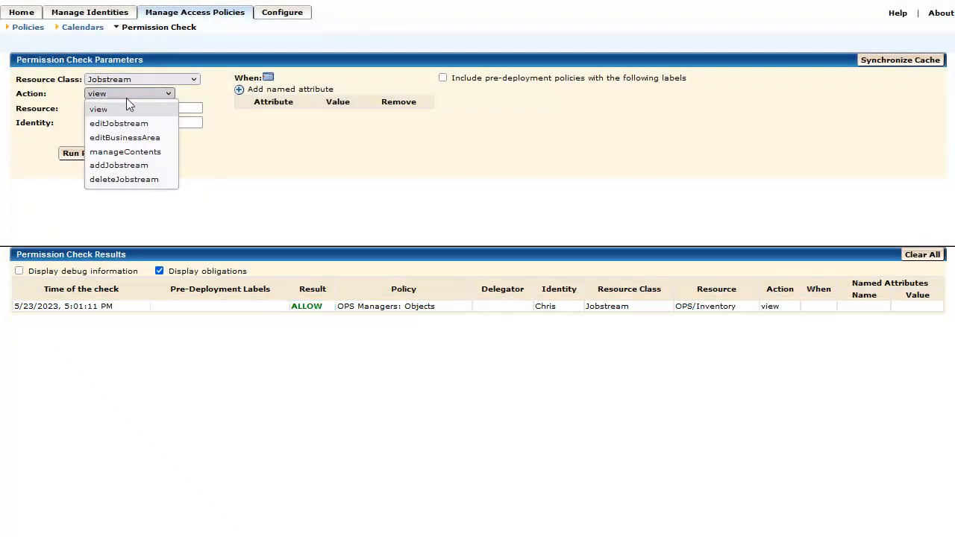
pyautogui.click(127, 181)
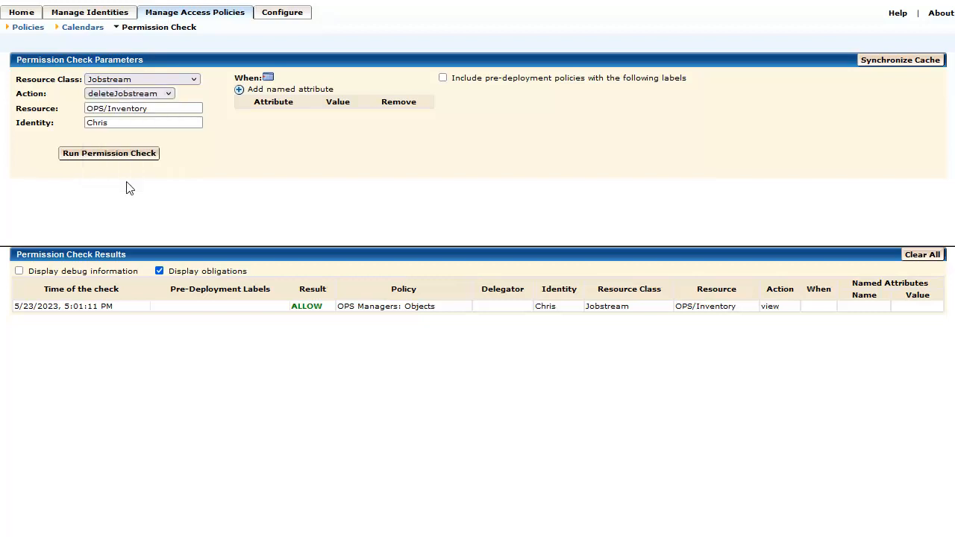
pyautogui.click(116, 154)
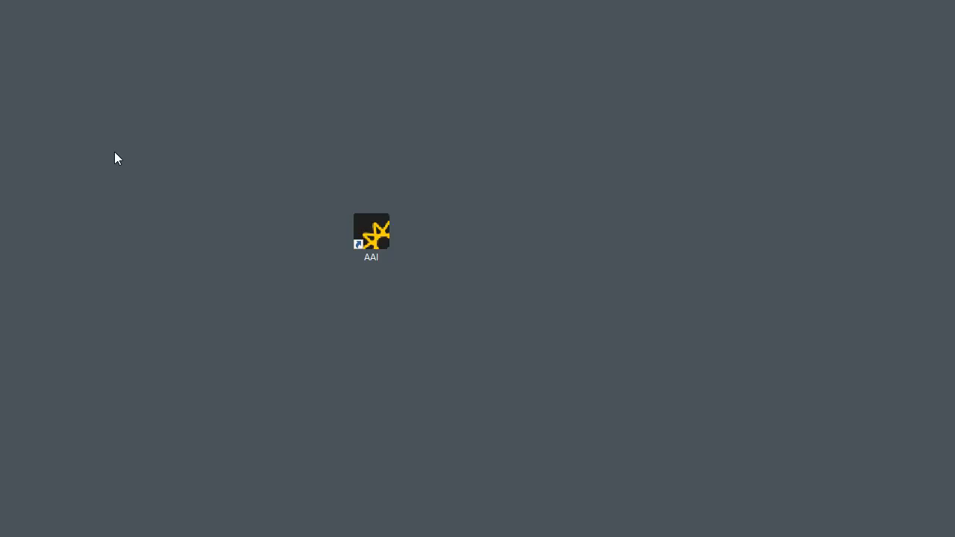
# Switch to AAI, log in with the OPS manager's user name and password, and select the GLOBAL jobstream in the Jobstreams administration list
pyautogui.doubleClick(379, 234)
pyautogui.click(448, 364)
pyautogui.write('Chris')
pyautogui.click(449, 388)
pyautogui.write('*******')
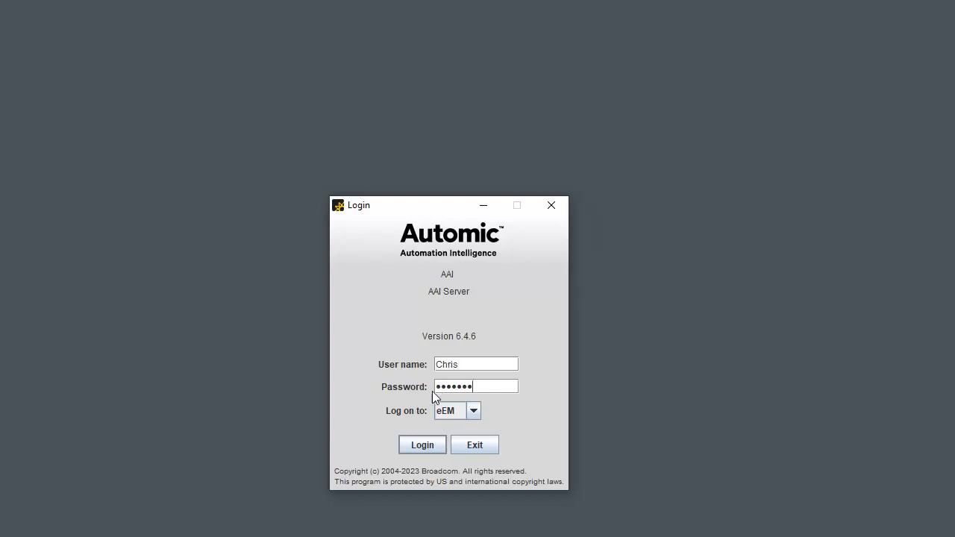
pyautogui.click(417, 444)
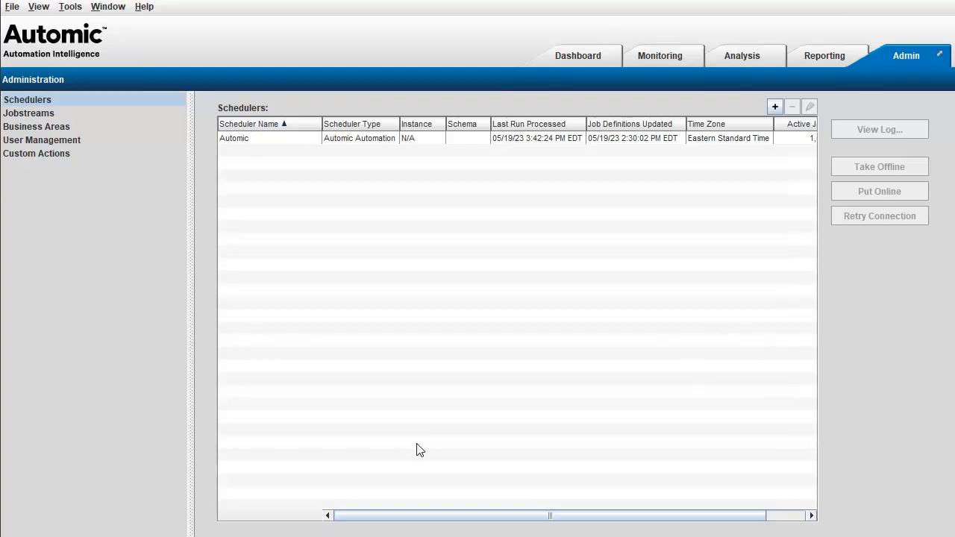
pyautogui.click(44, 113)
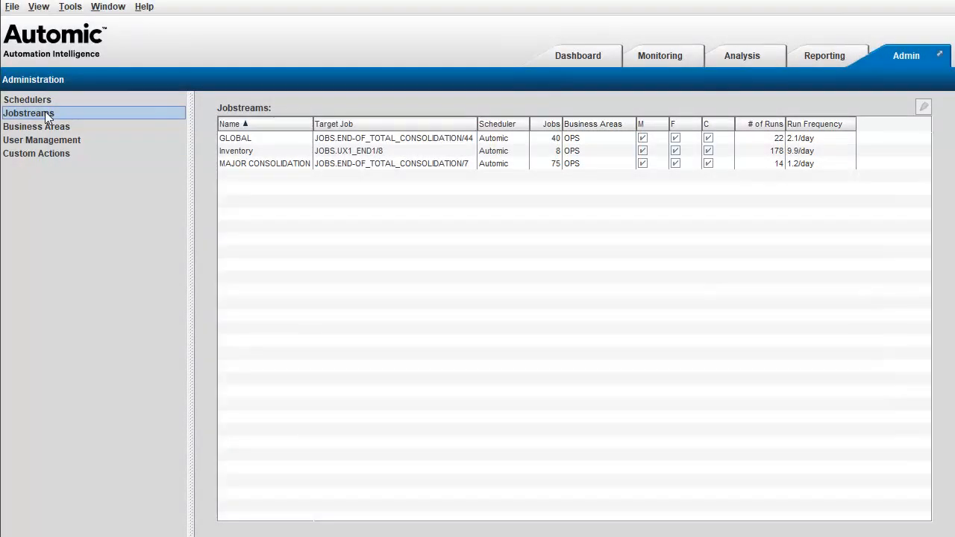
pyautogui.click(263, 138)
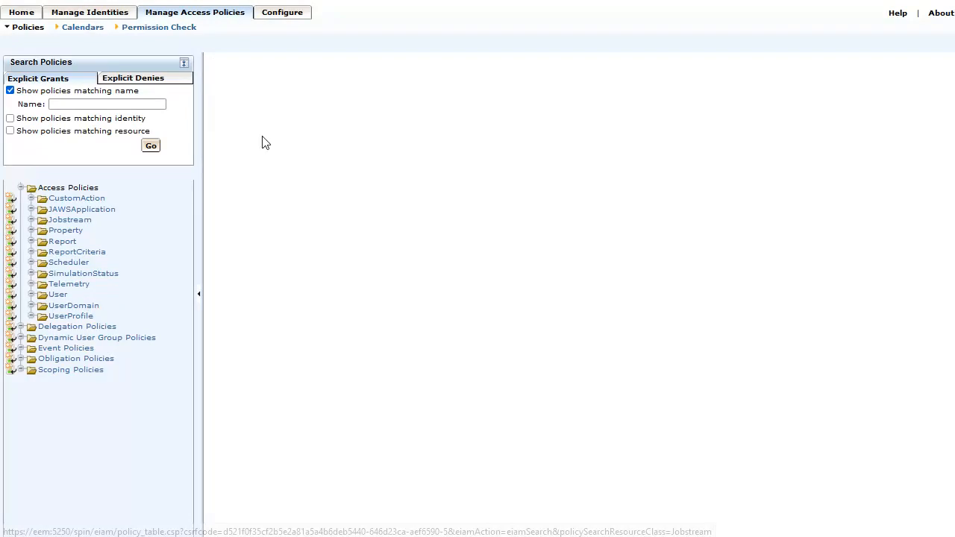
# In the EEM Jobstream policies, copy Simple Jobstream add-delete policy as "OPS Managers: Actions" and enable the copy
pyautogui.click(58, 221)
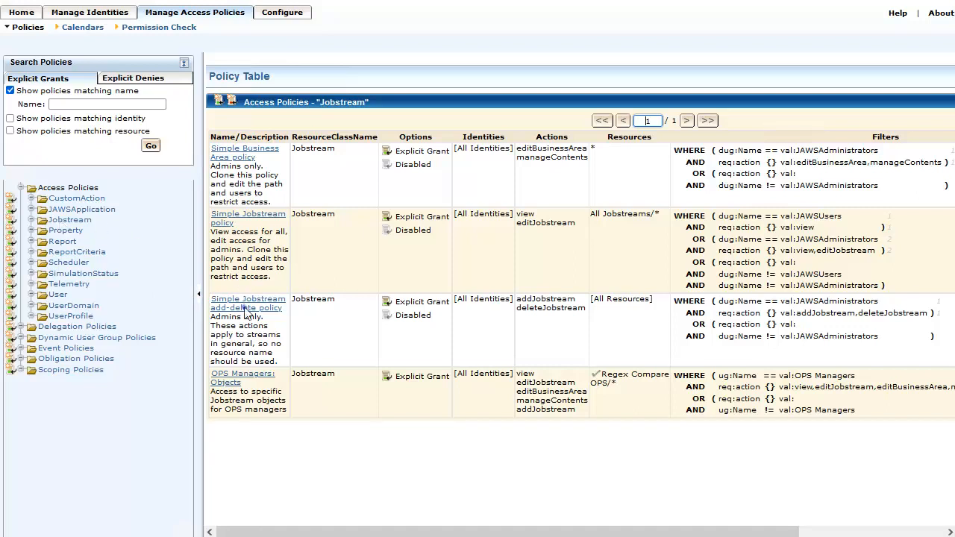
pyautogui.click(246, 307)
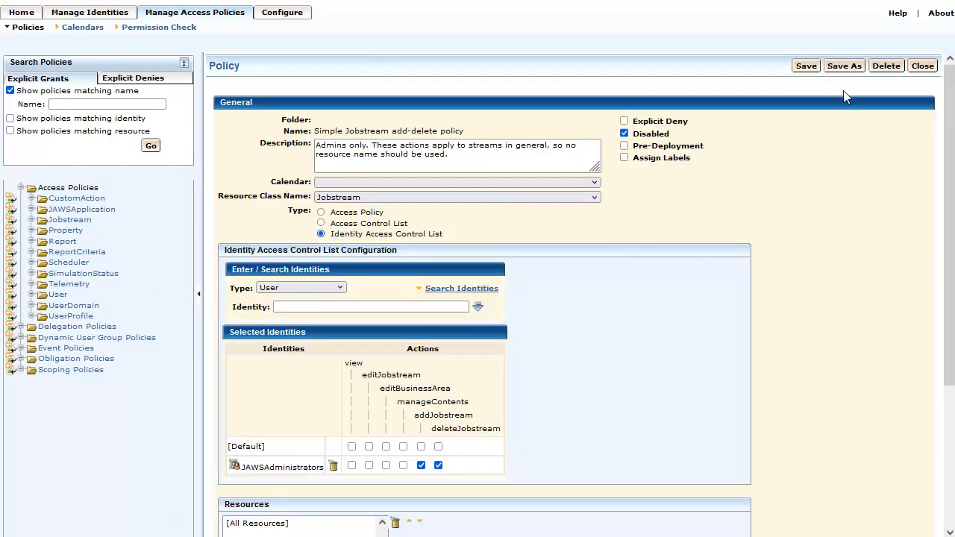
pyautogui.click(845, 67)
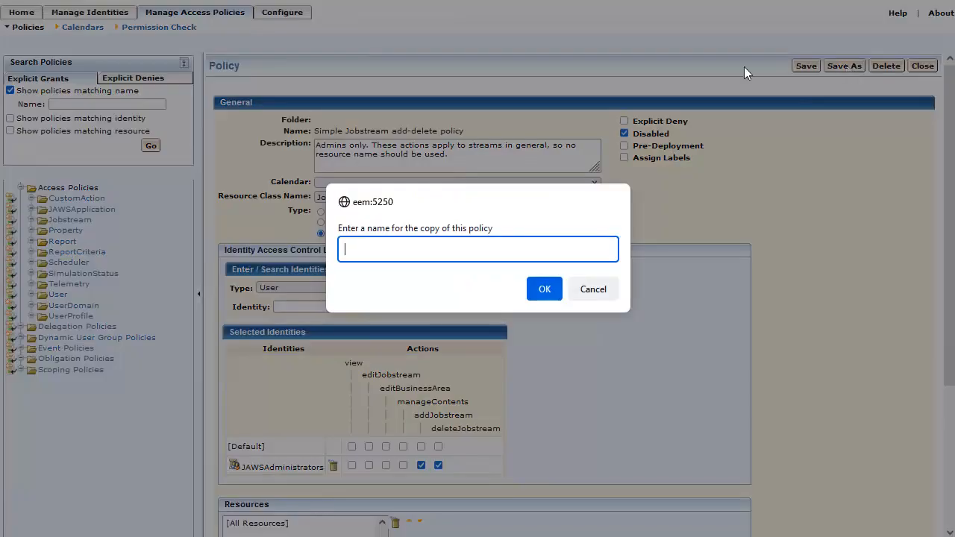
pyautogui.write('OPS Managers: Actions')
pyautogui.click(546, 291)
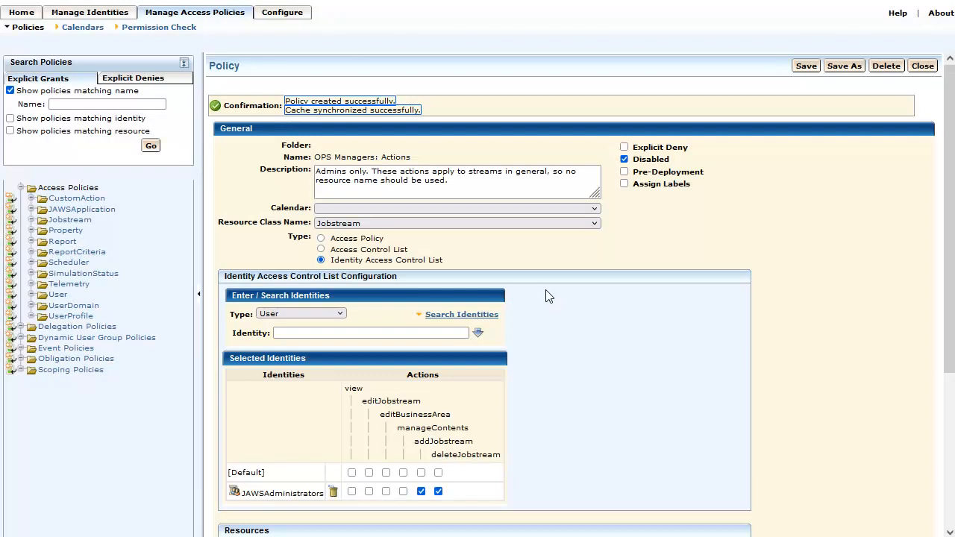
pyautogui.click(625, 160)
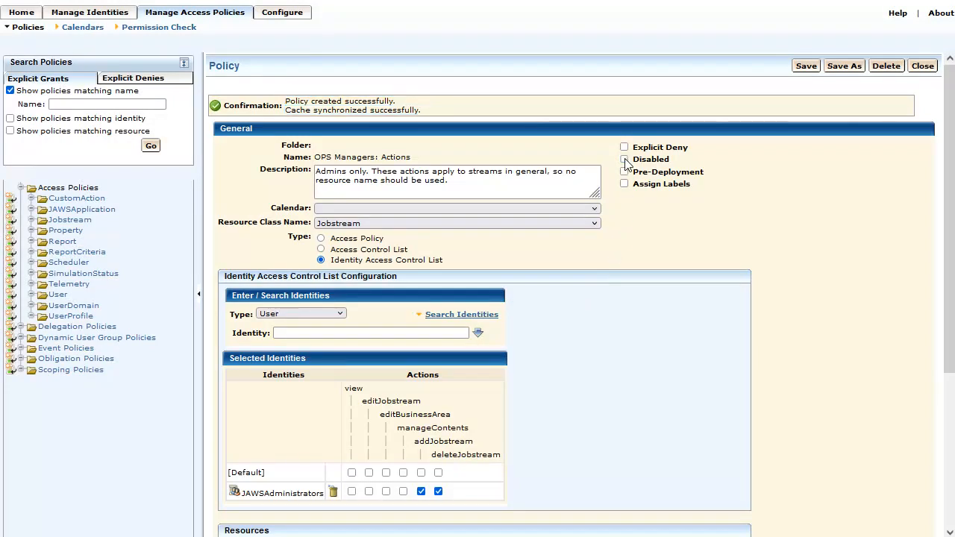
# Search the application groups, add OPS Managers to the policy's selected identities, and remove JAWSAdministrators
pyautogui.click(291, 314)
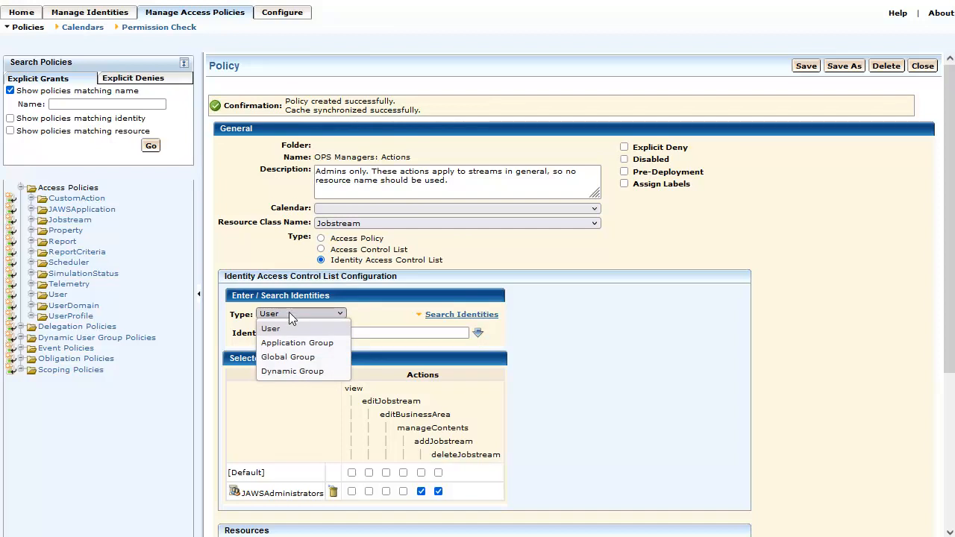
pyautogui.click(291, 343)
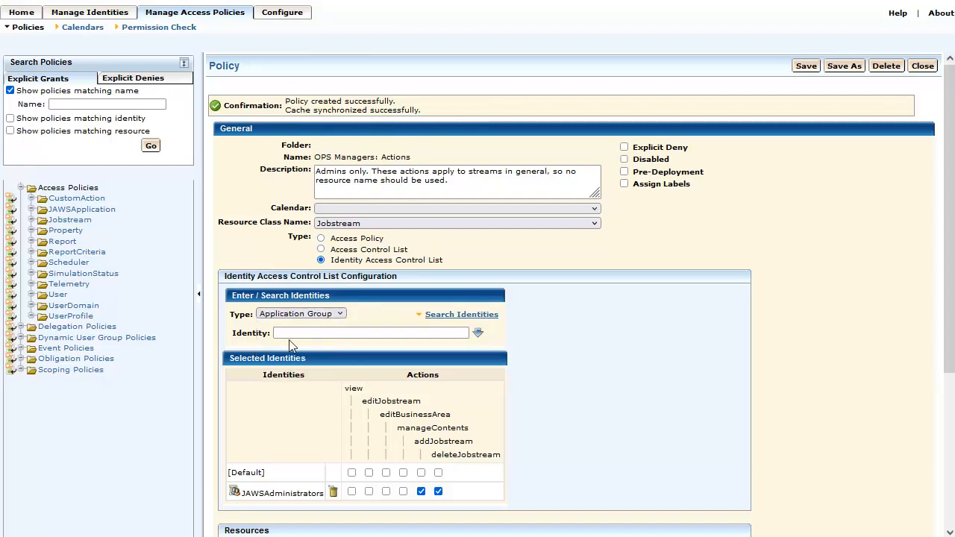
pyautogui.click(462, 314)
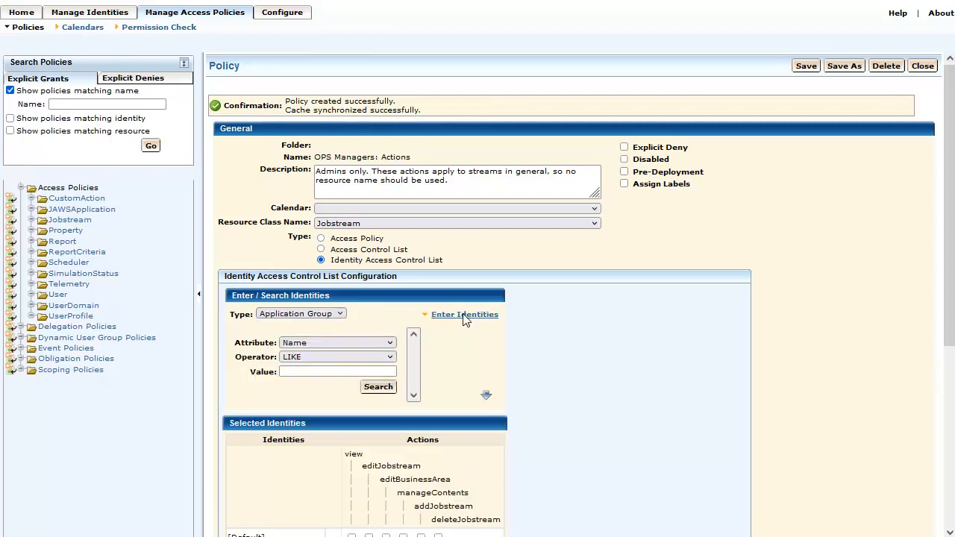
pyautogui.click(379, 386)
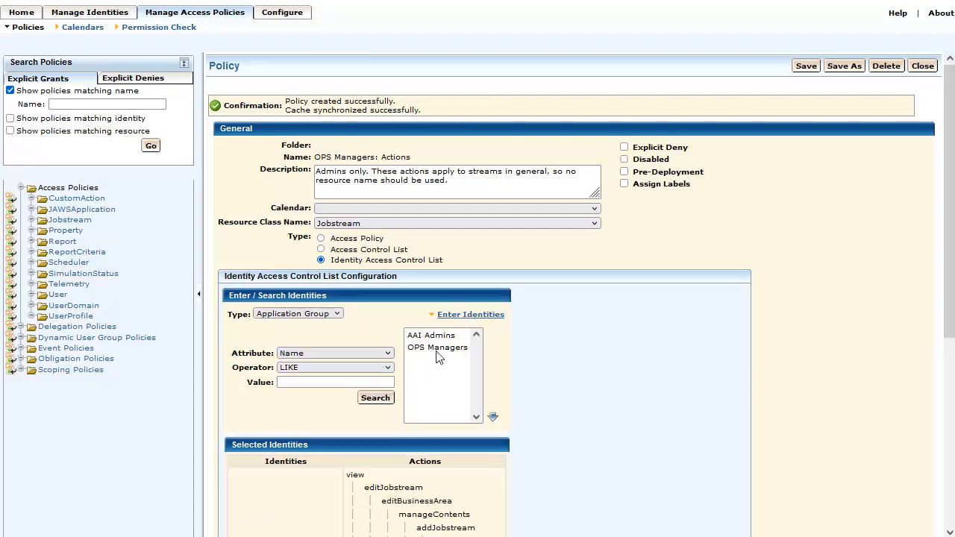
pyautogui.click(439, 348)
pyautogui.click(493, 418)
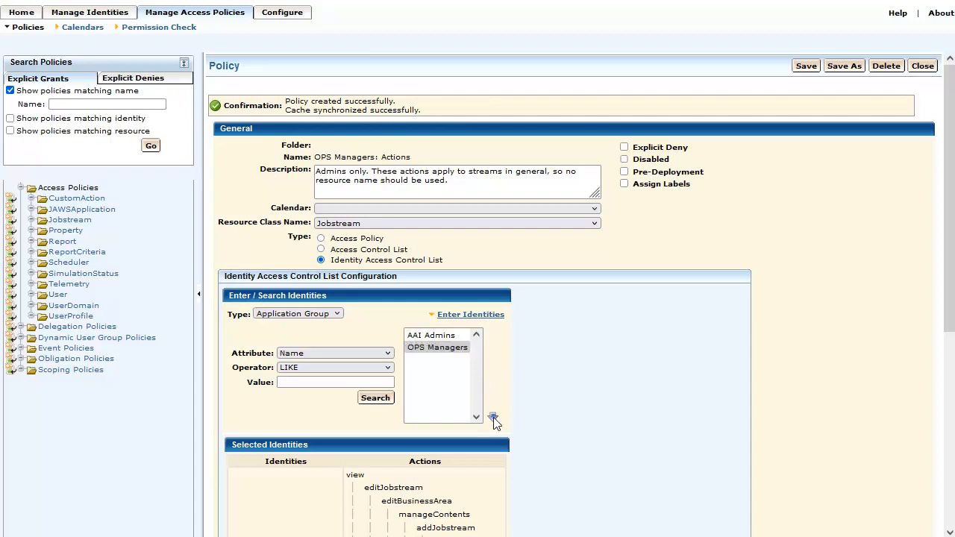
pyautogui.click(949, 464)
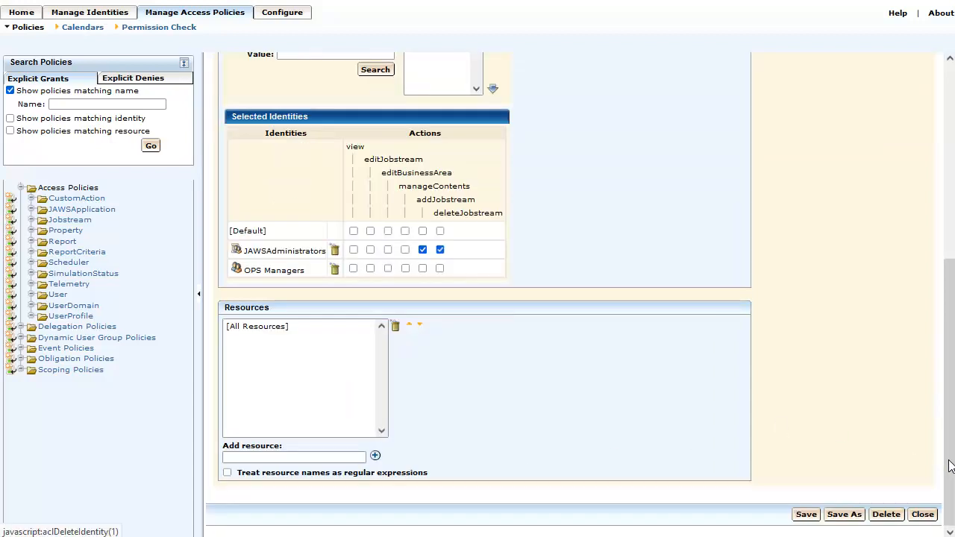
pyautogui.click(334, 250)
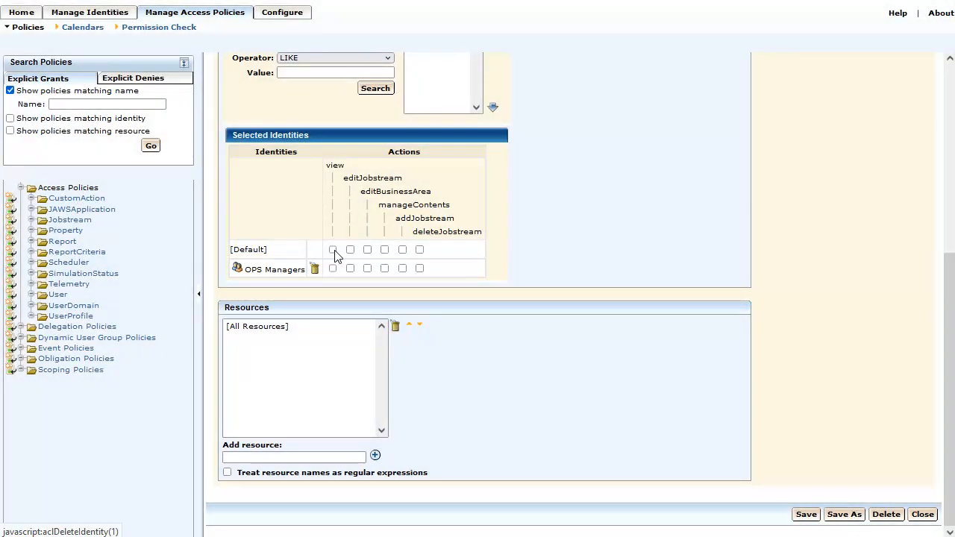
# Grant OPS Managers the editJobstream, editBusinessArea, manageContents, addJobstream and deleteJobstream actions for all resources, and save the policy
pyautogui.click(350, 268)
pyautogui.click(367, 269)
pyautogui.click(385, 269)
pyautogui.click(402, 269)
pyautogui.click(419, 269)
pyautogui.click(805, 514)
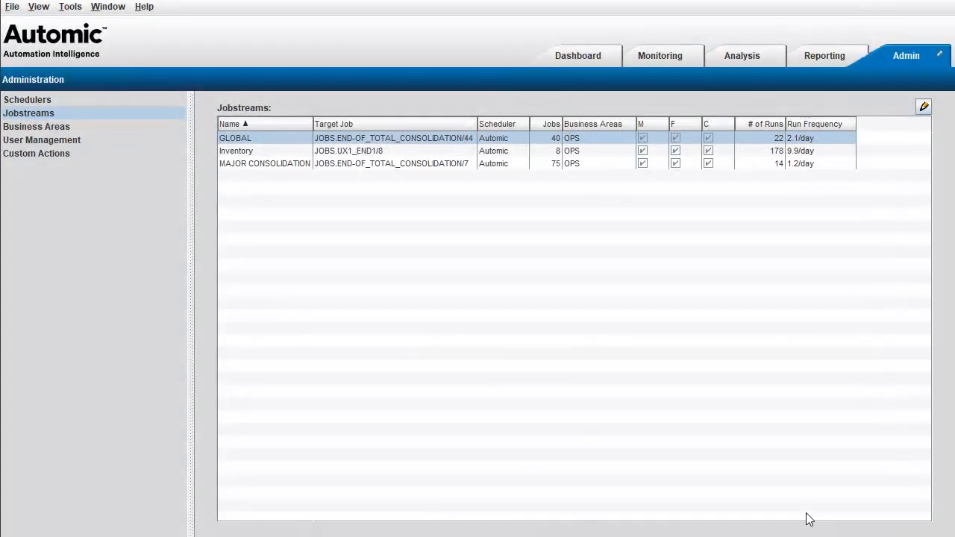
# Switch to AAI, refresh the Jobstreams list, and select GLOBAL to check which jobstream operations are available
pyautogui.click(13, 7)
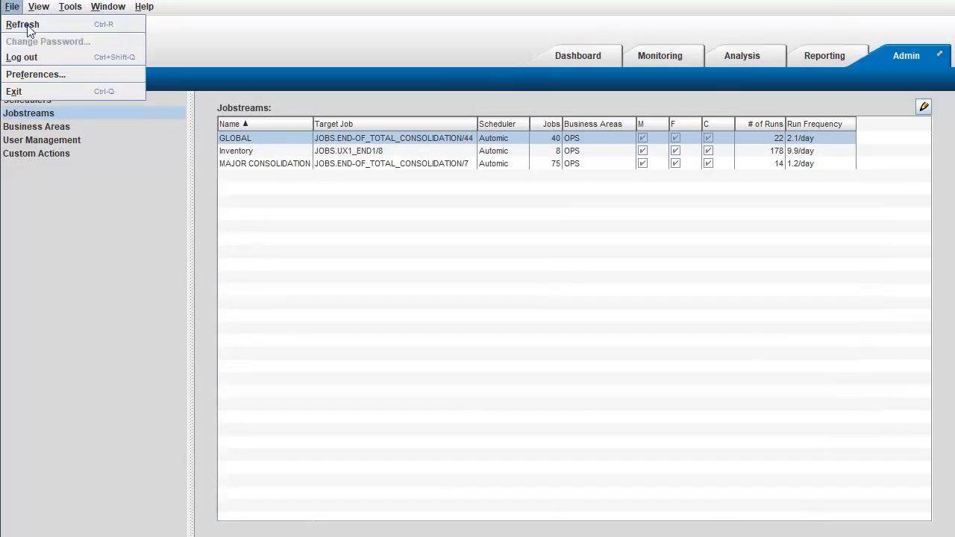
pyautogui.click(28, 30)
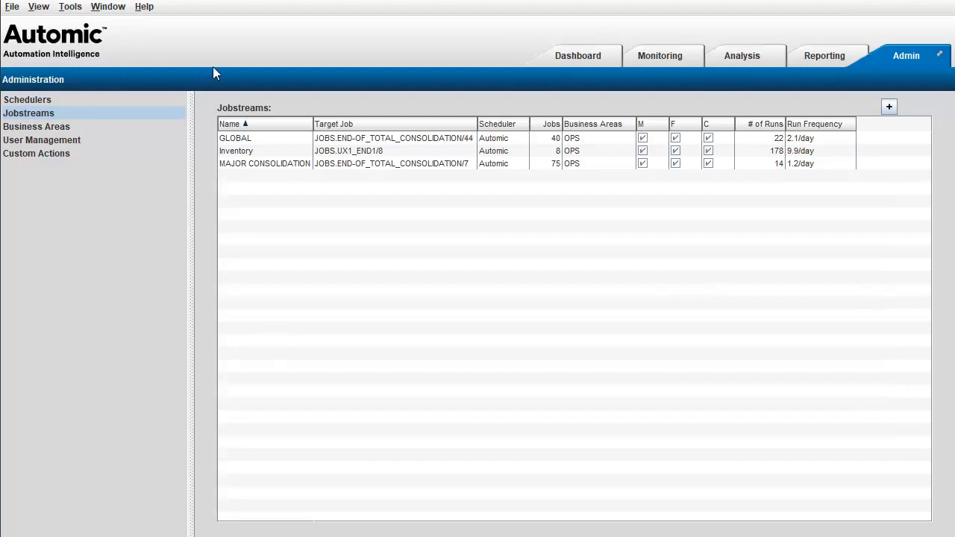
pyautogui.click(242, 138)
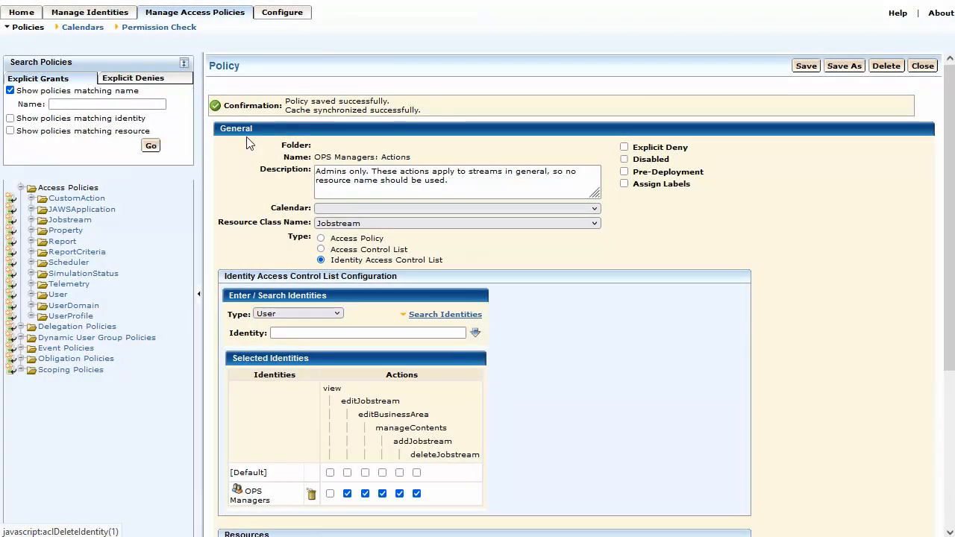
# Back in EEM, revoke the deleteJobstream action from OPS Managers in the OPS Managers: Actions policy and save it
pyautogui.click(416, 494)
pyautogui.click(805, 67)
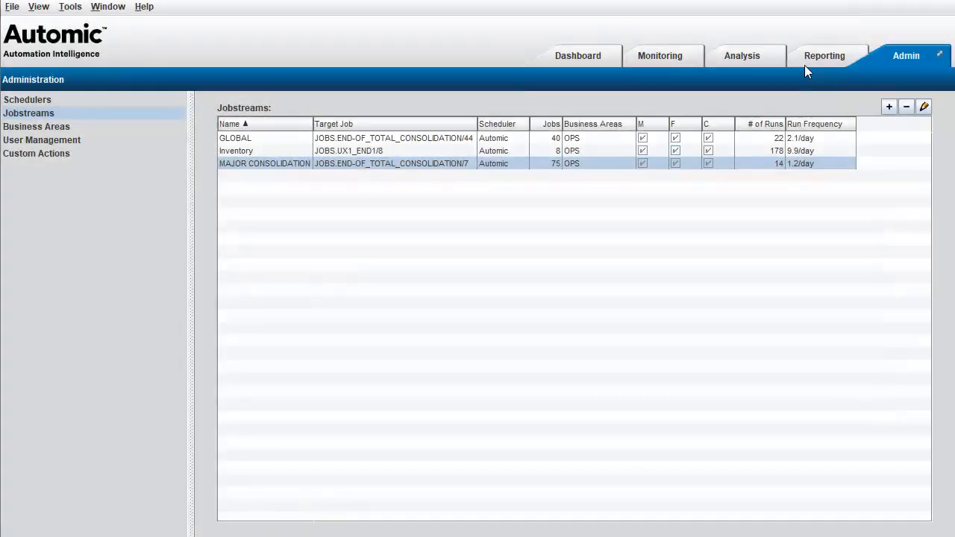
# Refresh the Jobstreams list in AAI and select GLOBAL to check the operations allowed by the revised policy
pyautogui.click(13, 9)
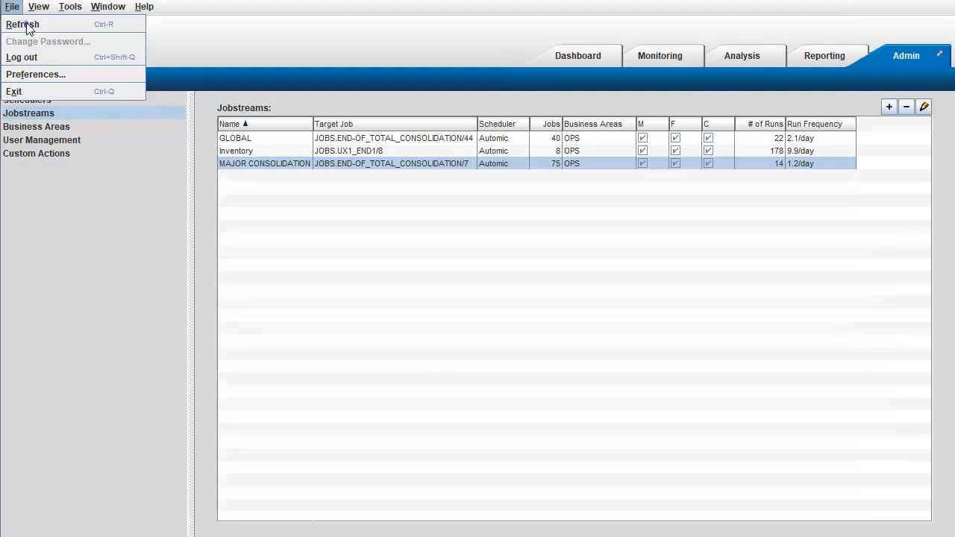
pyautogui.click(26, 26)
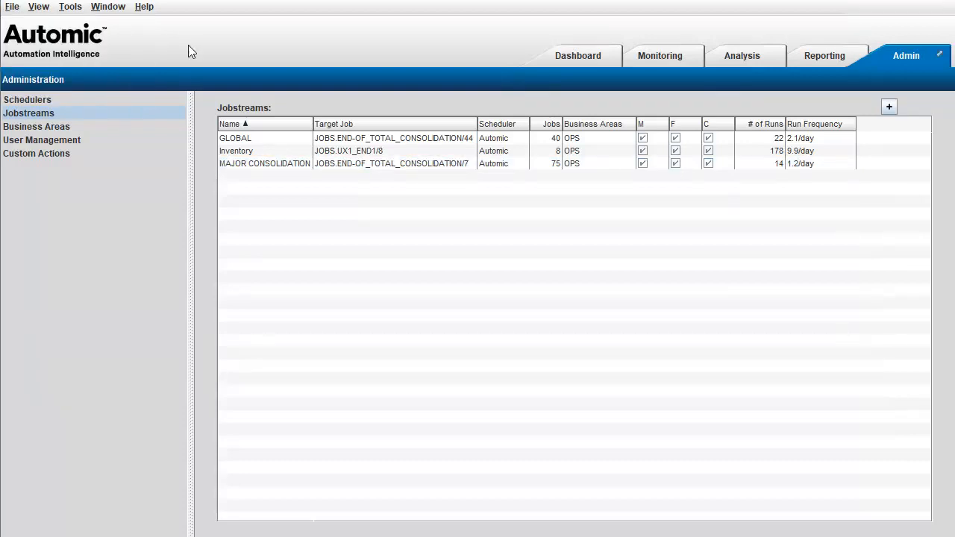
pyautogui.click(261, 137)
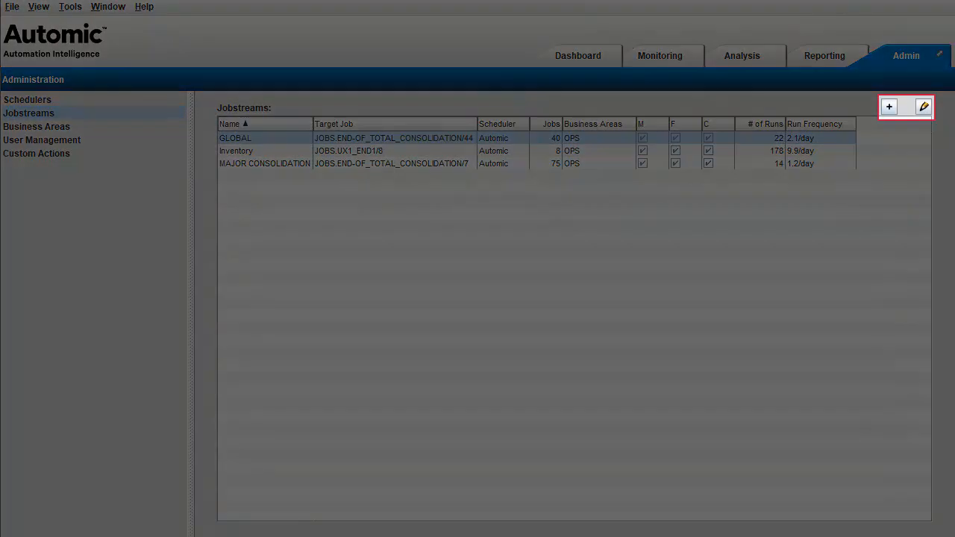